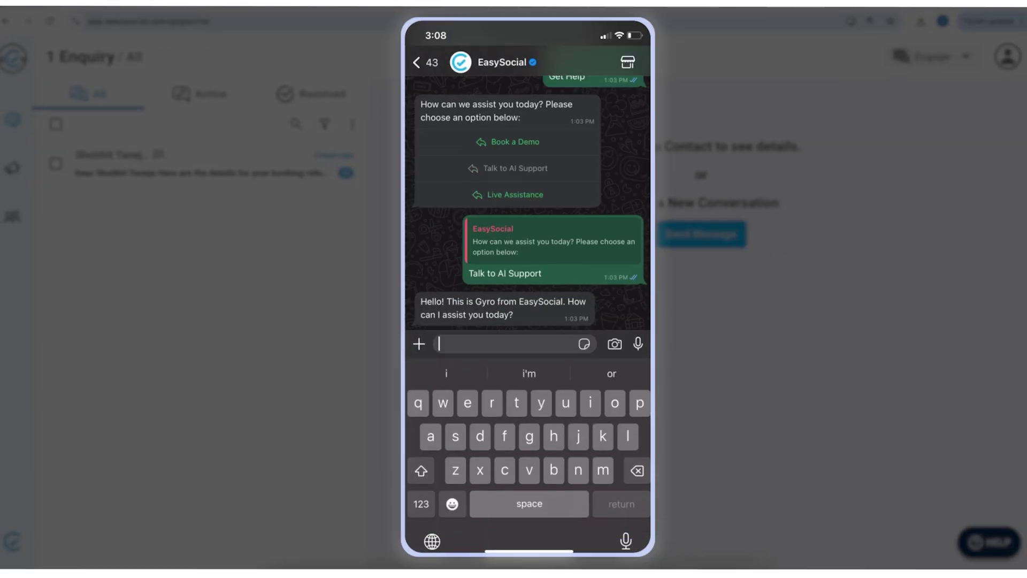
On WhatsApp, ask the bot 'tell me about Easysocial' and 'what are the features'
{"action": "type", "text": "tell me about Easysocial"}
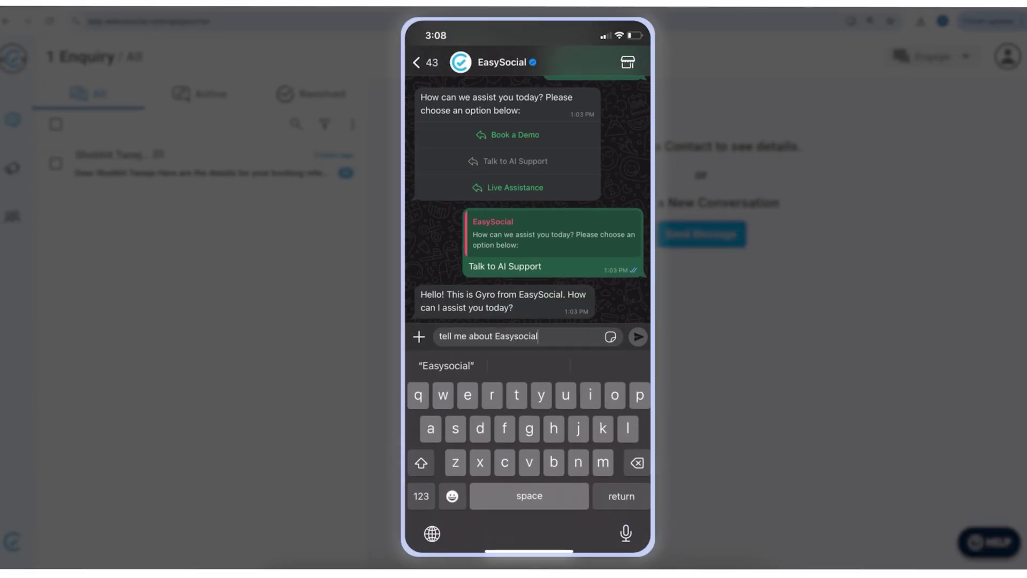
{"action": "left_click", "coordinate": [638, 336]}
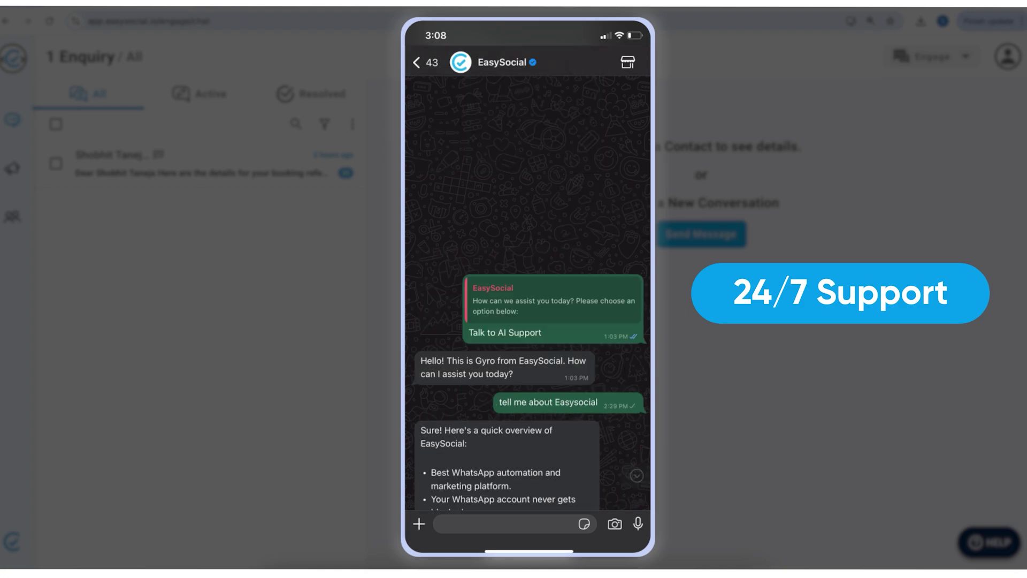
{"action": "scroll", "coordinate": [529, 300], "scroll_direction": "down", "scroll_amount": 5}
{"action": "left_click", "coordinate": [502, 524]}
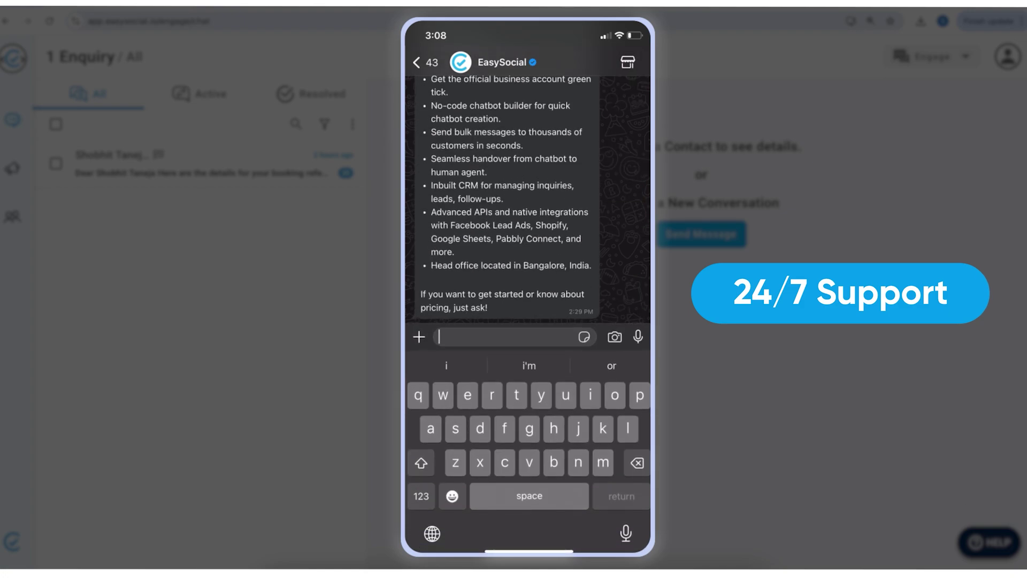
{"action": "type", "text": "what are the features"}
{"action": "left_click", "coordinate": [638, 337]}
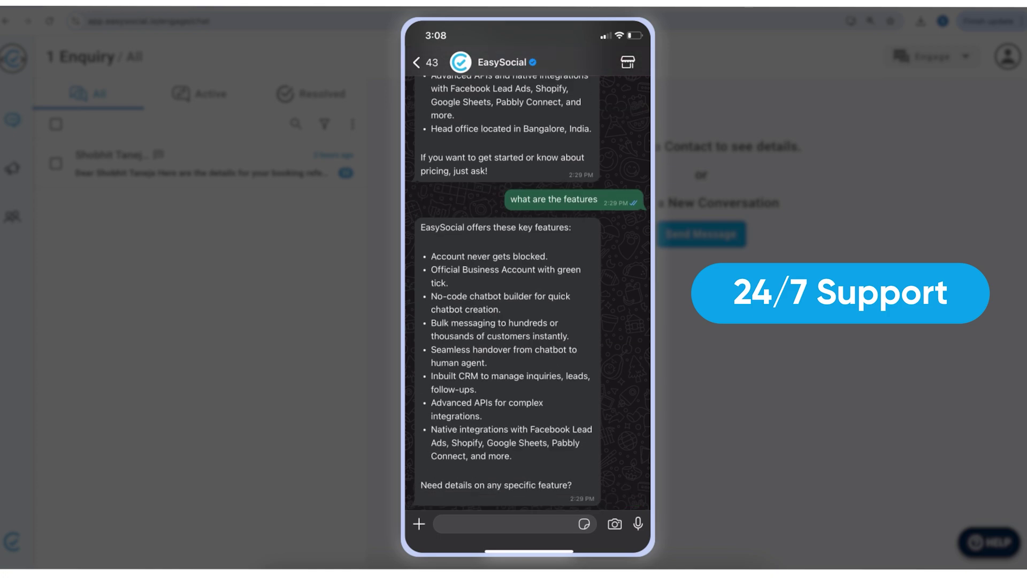
Ask the bot 'what plan do you offer', then request the explanation in Hindi
{"action": "left_click", "coordinate": [502, 524]}
{"action": "type", "text": "what plan do you offer"}
{"action": "left_click", "coordinate": [638, 337]}
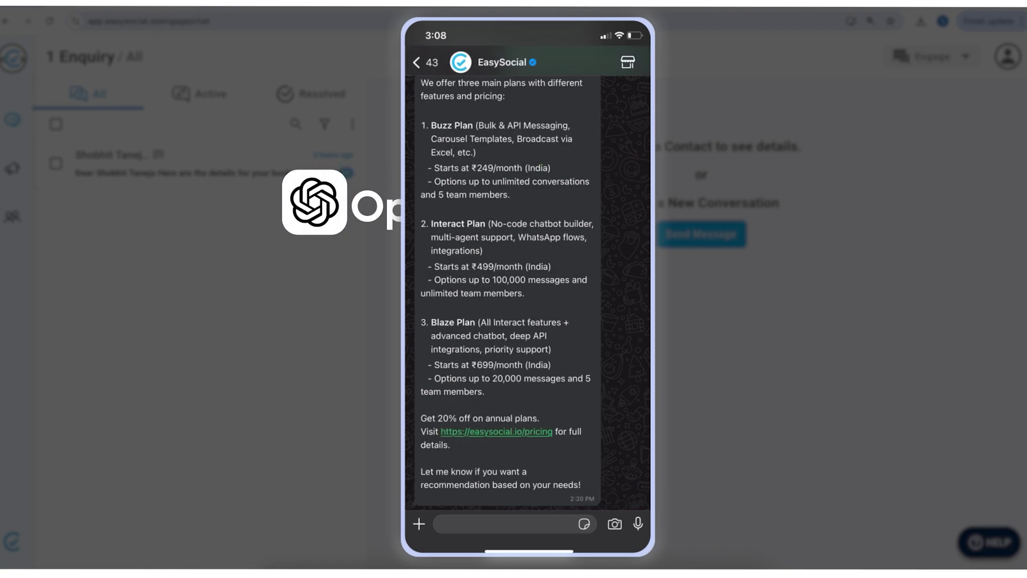
{"action": "left_click", "coordinate": [503, 523]}
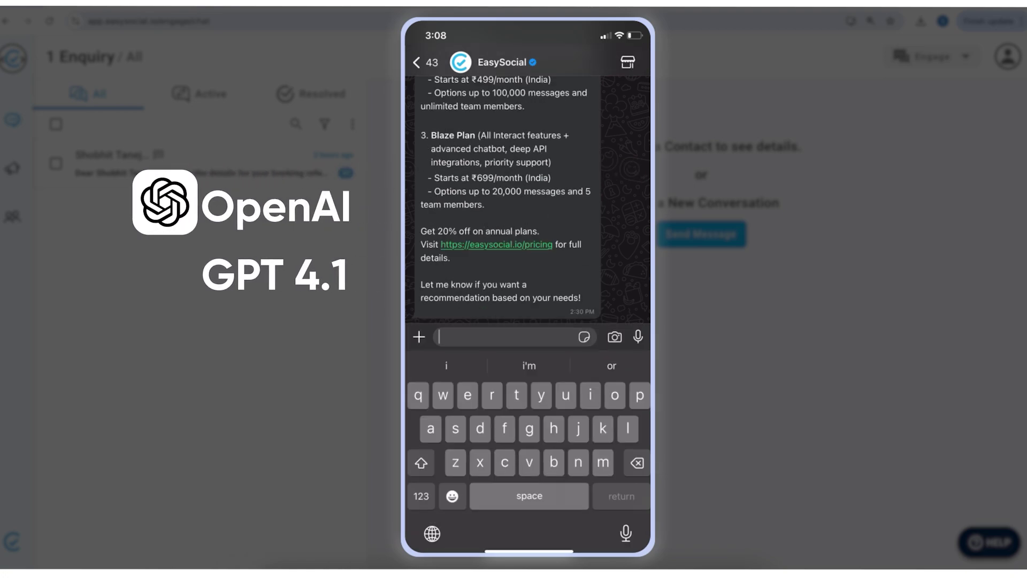
{"action": "type", "text": "explain in hindi"}
{"action": "left_click", "coordinate": [638, 337]}
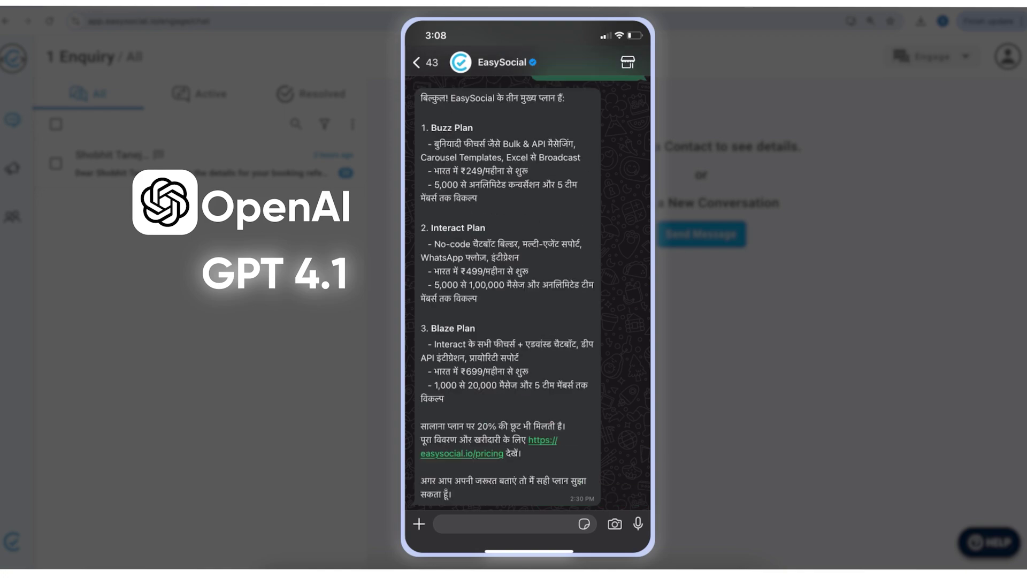
Send an Arabic question comparing the Blaze and Interactive plans, then a pasted Chinese question
{"action": "left_click", "coordinate": [503, 524]}
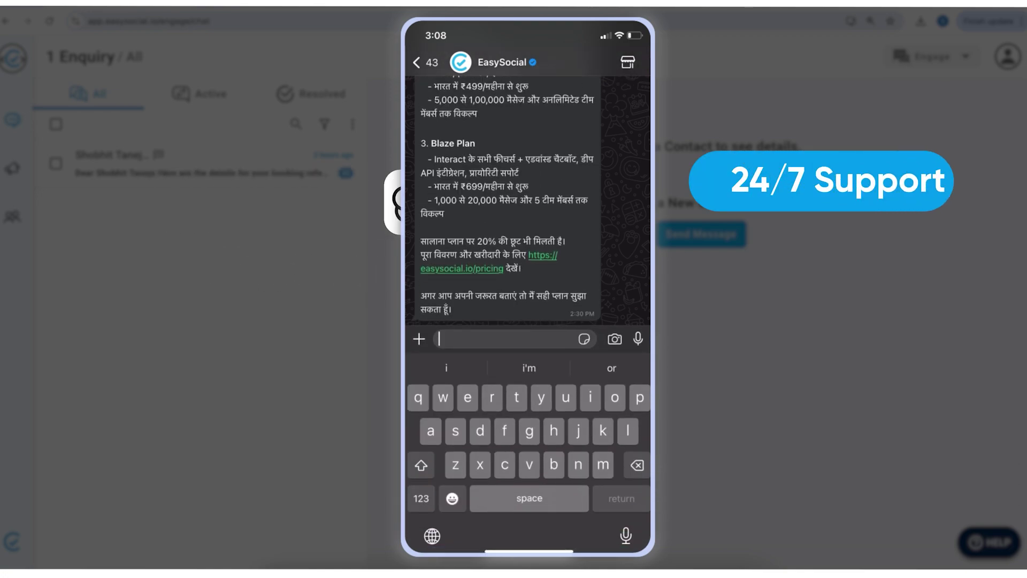
{"action": "type", "text": "مقارنة خطة Blaze و Interactive"}
{"action": "left_click", "coordinate": [636, 336]}
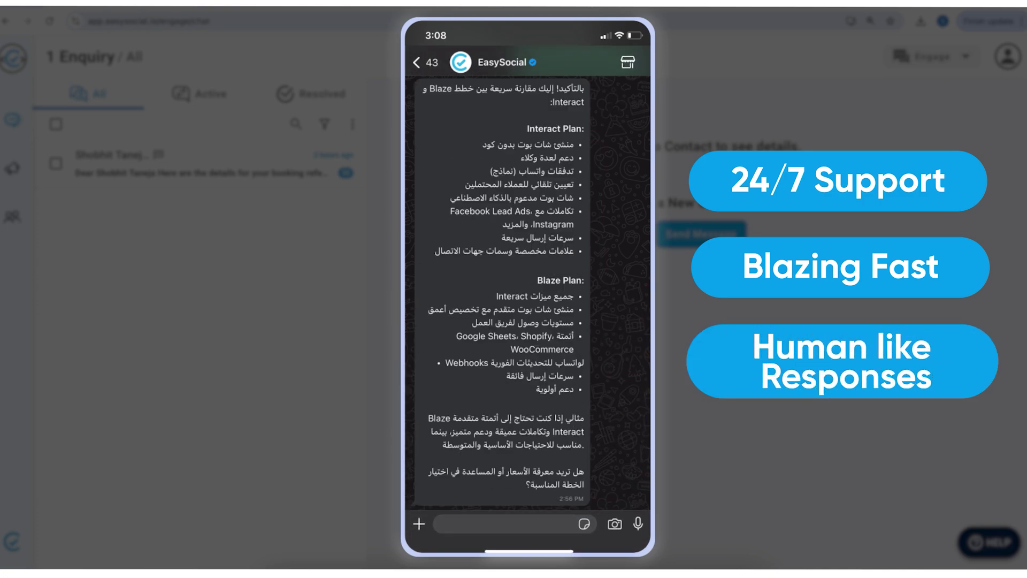
{"action": "left_click", "coordinate": [440, 523]}
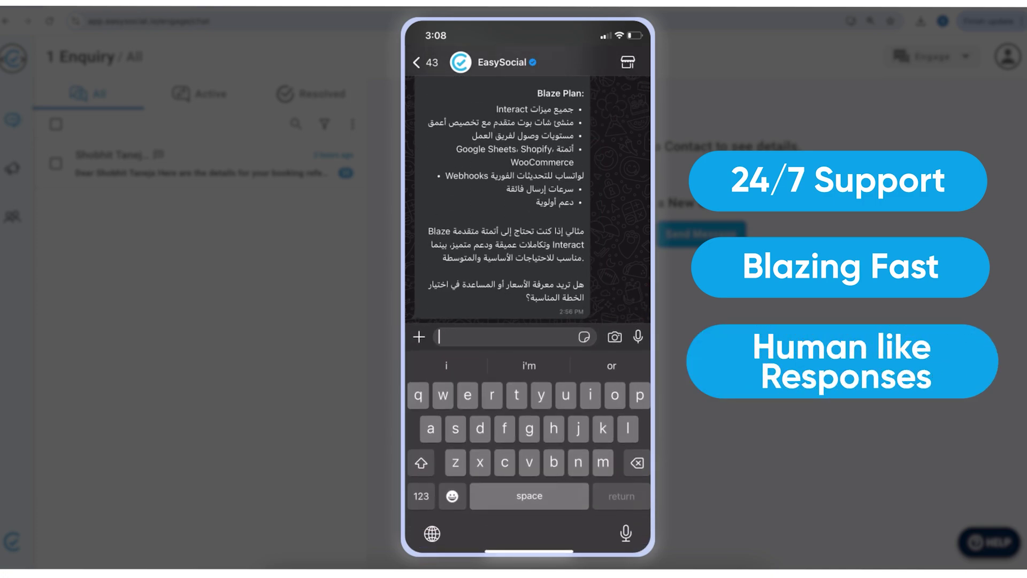
{"action": "type", "text": "我希望我的号码上有一个蓝色勾号。请指导一下。"}
{"action": "key", "text": "Return"}
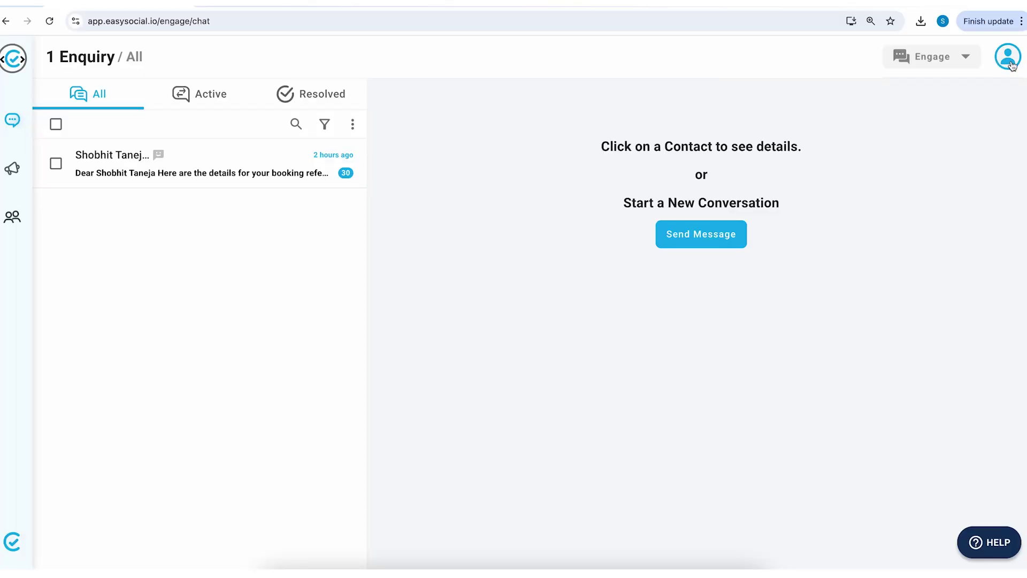
Go to Settings > Integrations and activate the ChatGPT card with GET NOW
{"action": "left_click", "coordinate": [1010, 63]}
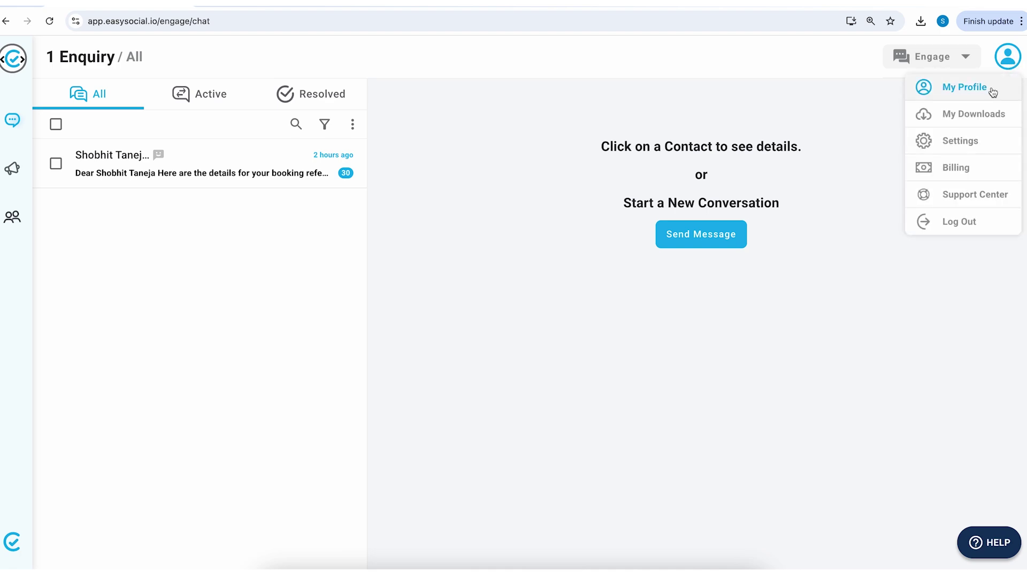
{"action": "left_click", "coordinate": [969, 142]}
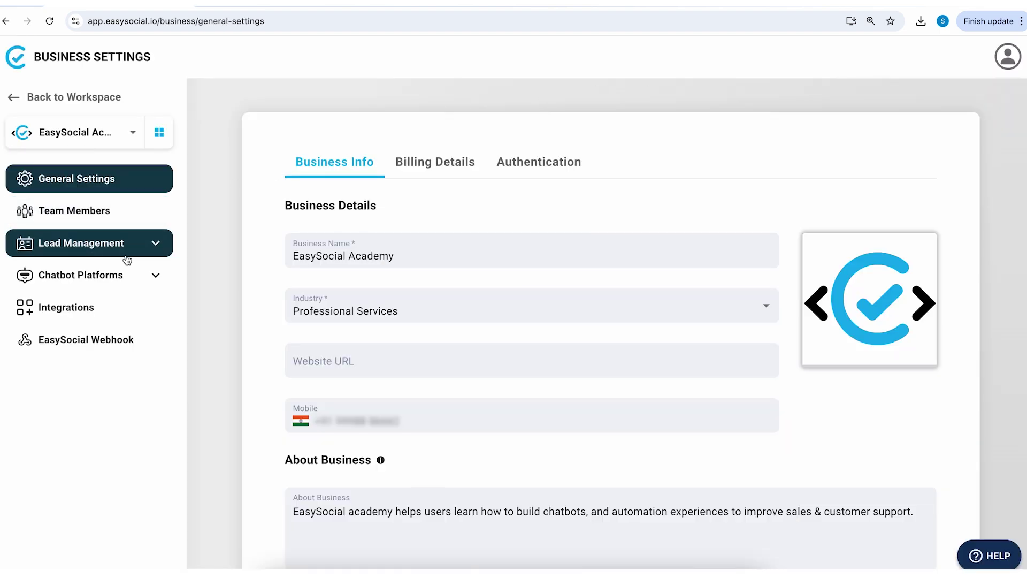
{"action": "left_click", "coordinate": [92, 308]}
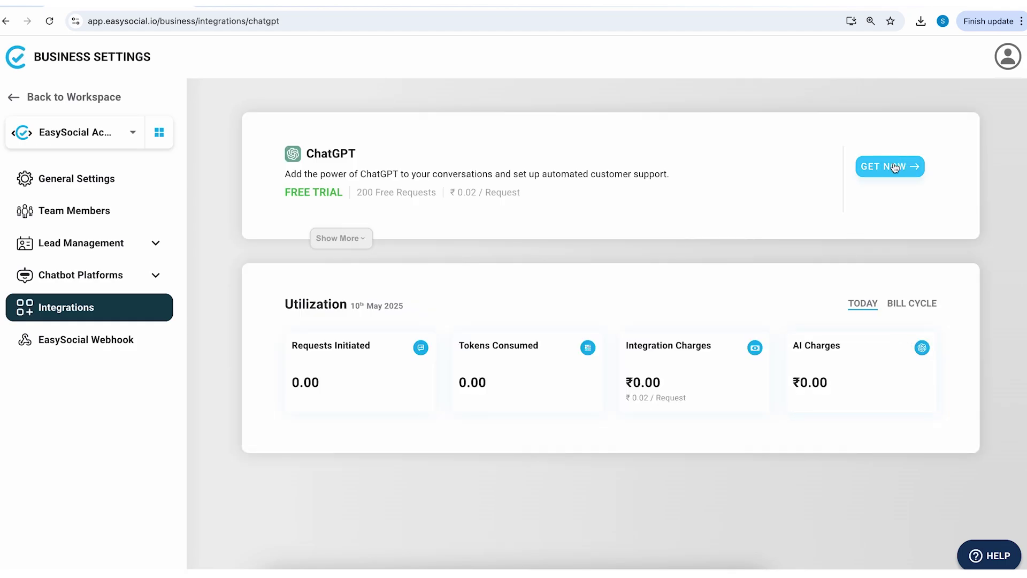
{"action": "left_click", "coordinate": [894, 166]}
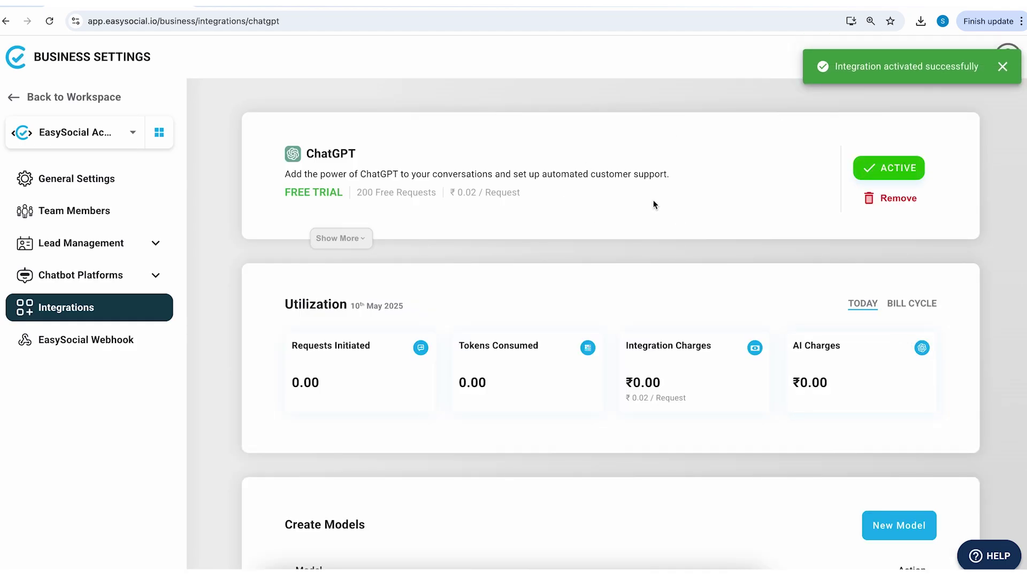
{"action": "scroll", "coordinate": [749, 321], "scroll_direction": "down", "scroll_amount": 2}
Create a new ChatGPT model named 'Sales Agent' and move to its description
{"action": "left_click", "coordinate": [876, 421]}
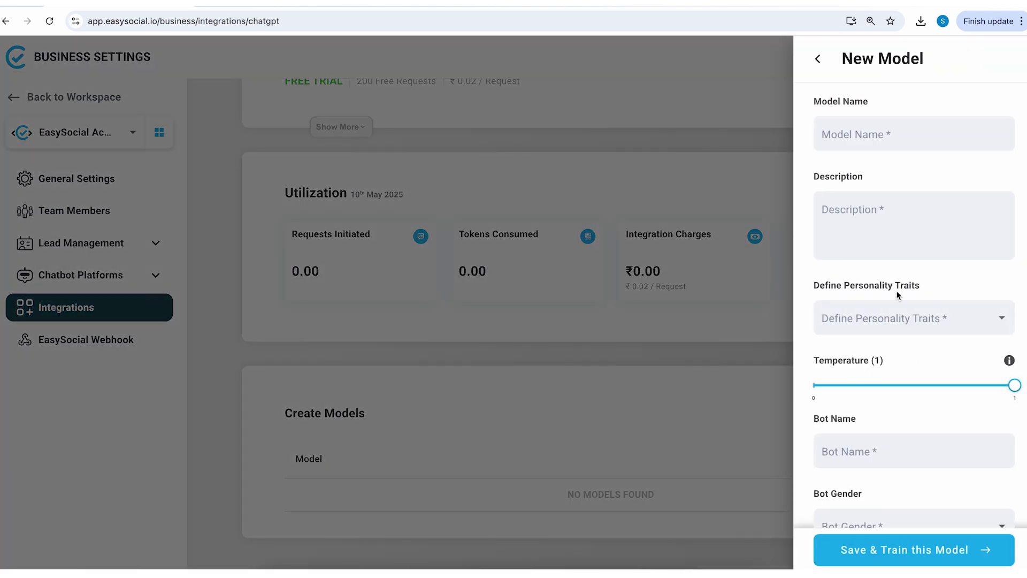
{"action": "left_click", "coordinate": [927, 139]}
{"action": "type", "text": "Sales Agent"}
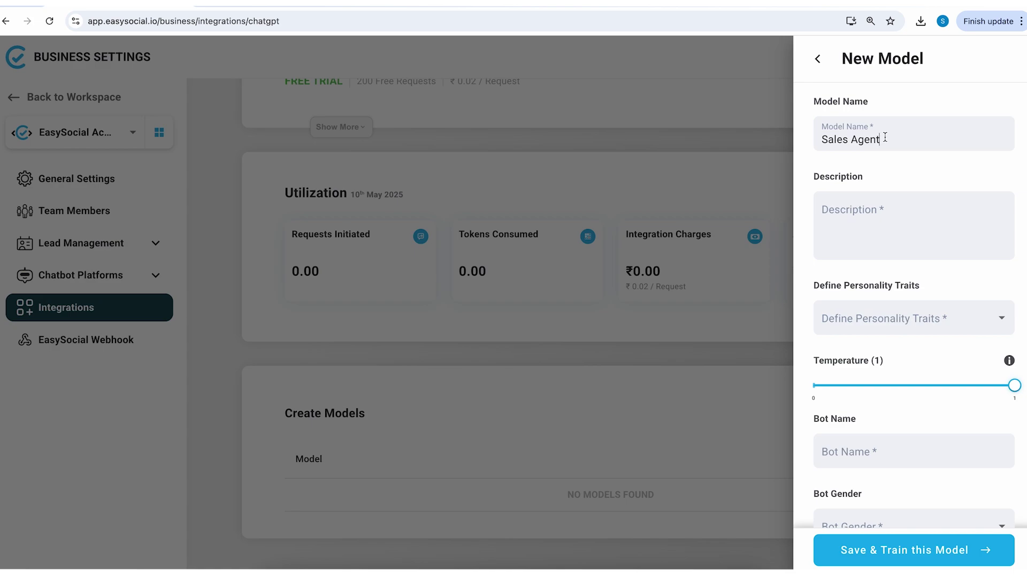
{"action": "left_click", "coordinate": [857, 218]}
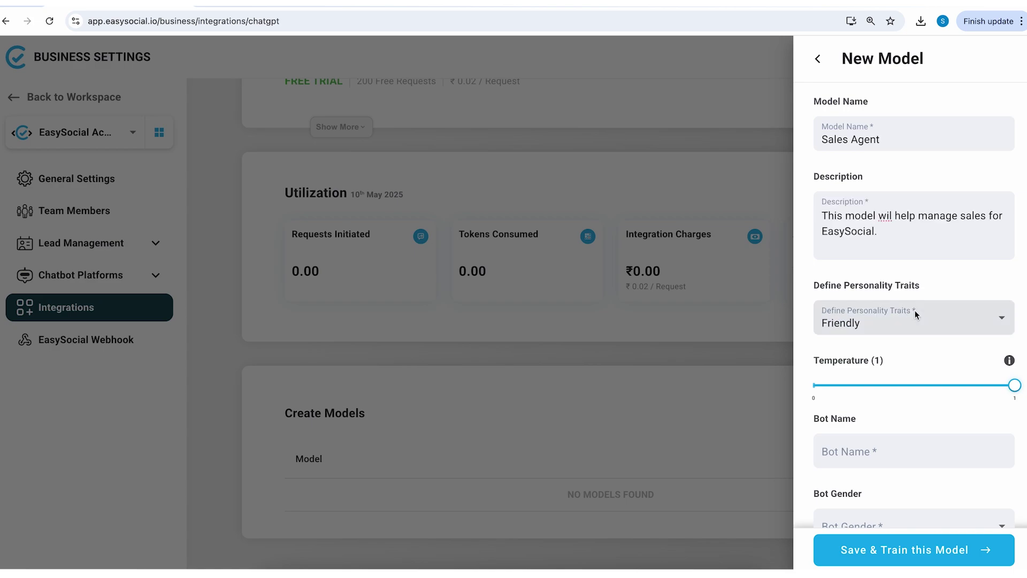
Give the model the Friendly personality and lower its temperature from 1 to 0.5
{"action": "left_click", "coordinate": [916, 312]}
{"action": "scroll", "coordinate": [853, 461], "scroll_direction": "up", "scroll_amount": 2}
{"action": "scroll", "coordinate": [853, 462], "scroll_direction": "up", "scroll_amount": 2}
{"action": "scroll", "coordinate": [853, 460], "scroll_direction": "down", "scroll_amount": 2}
{"action": "scroll", "coordinate": [853, 461], "scroll_direction": "down", "scroll_amount": 1}
{"action": "left_click", "coordinate": [882, 451]}
{"action": "scroll", "coordinate": [918, 346], "scroll_direction": "down", "scroll_amount": 1}
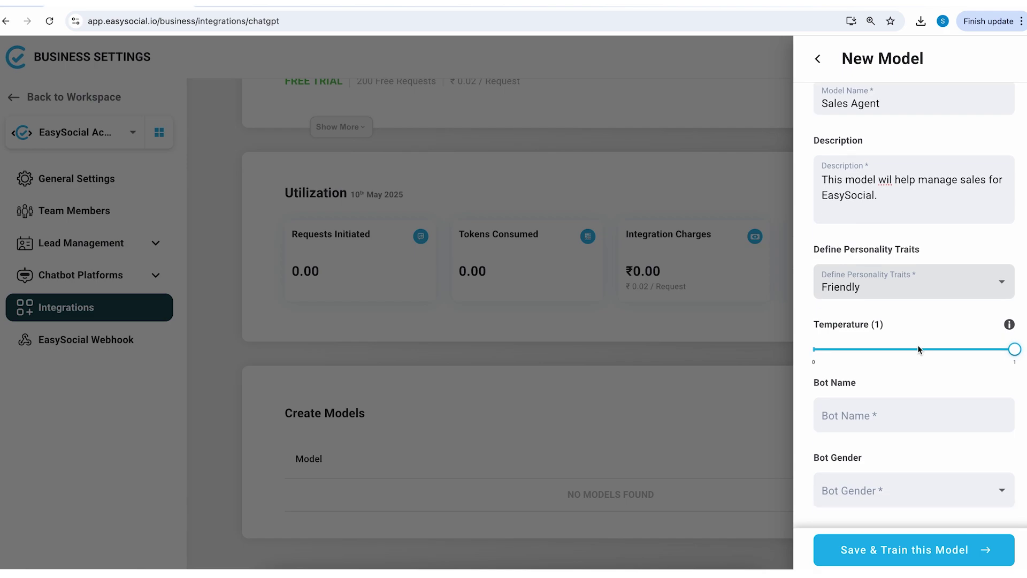
{"action": "mouse_move", "coordinate": [1009, 324]}
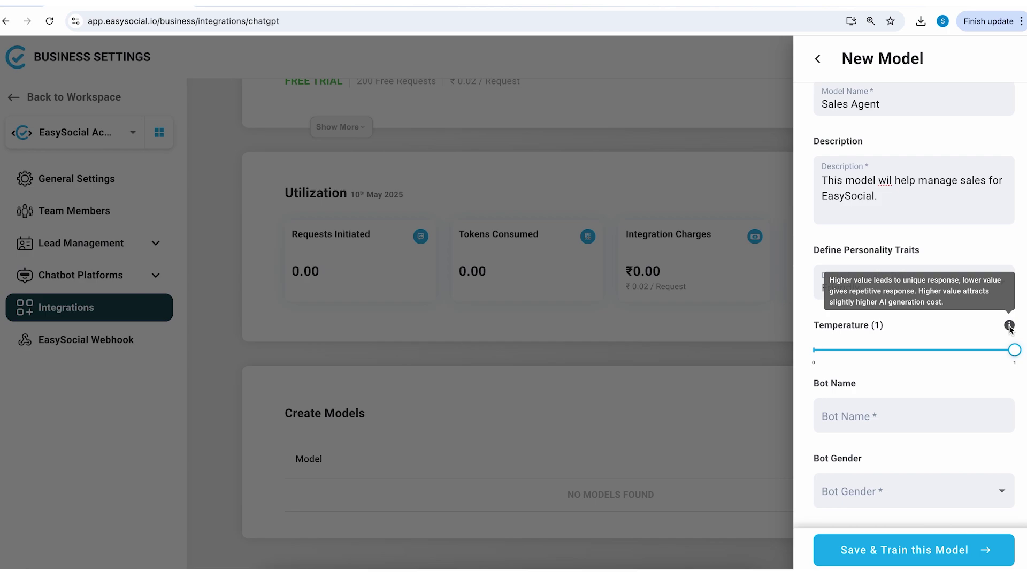
{"action": "left_click_drag", "start_coordinate": [1015, 350], "coordinate": [912, 351]}
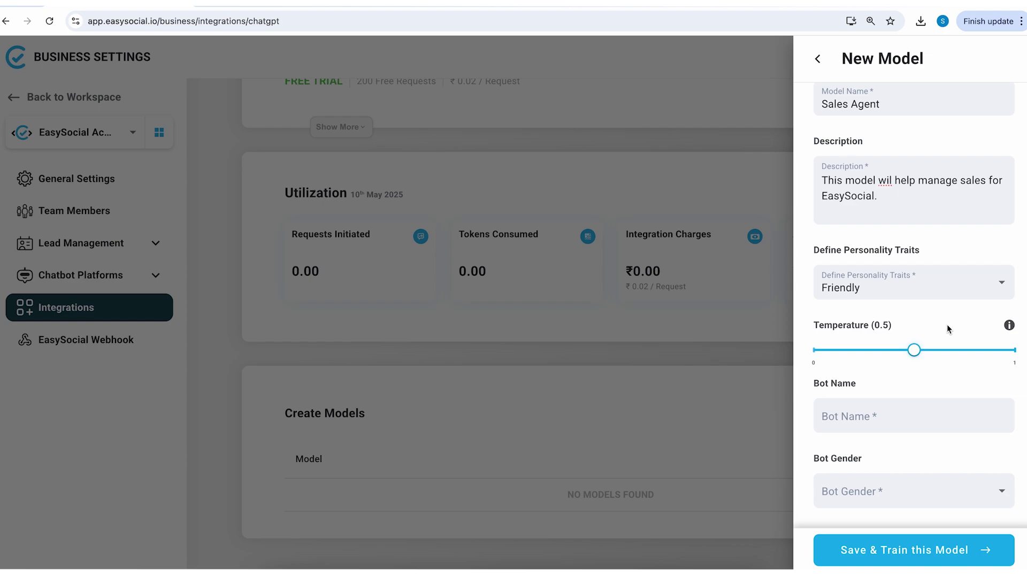
Name the bot 'Ziva' and set its gender to Female
{"action": "scroll", "coordinate": [946, 321], "scroll_direction": "down", "scroll_amount": 2}
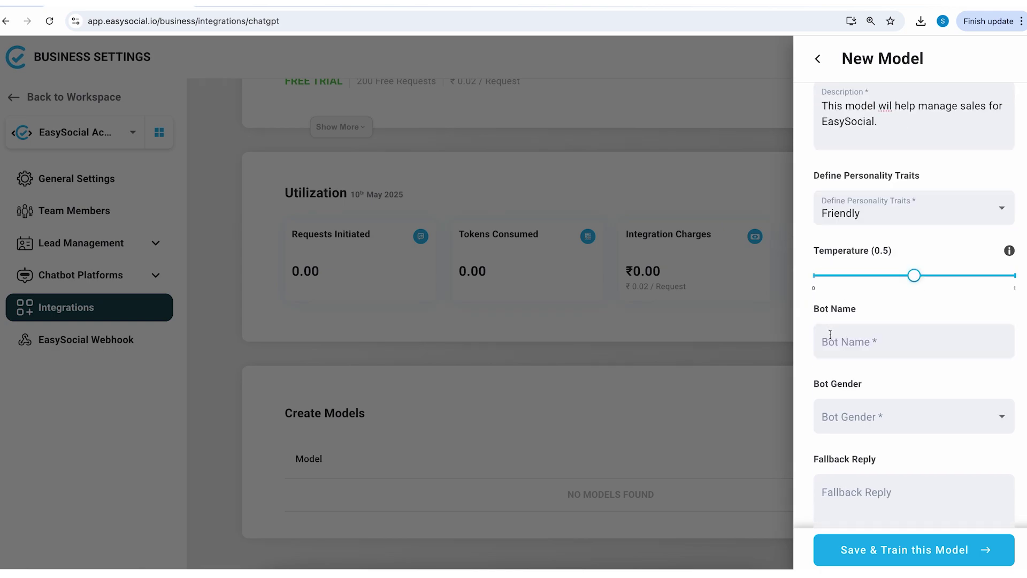
{"action": "left_click", "coordinate": [830, 334]}
{"action": "type", "text": "Ziva"}
{"action": "left_click", "coordinate": [883, 411]}
{"action": "left_click", "coordinate": [860, 497]}
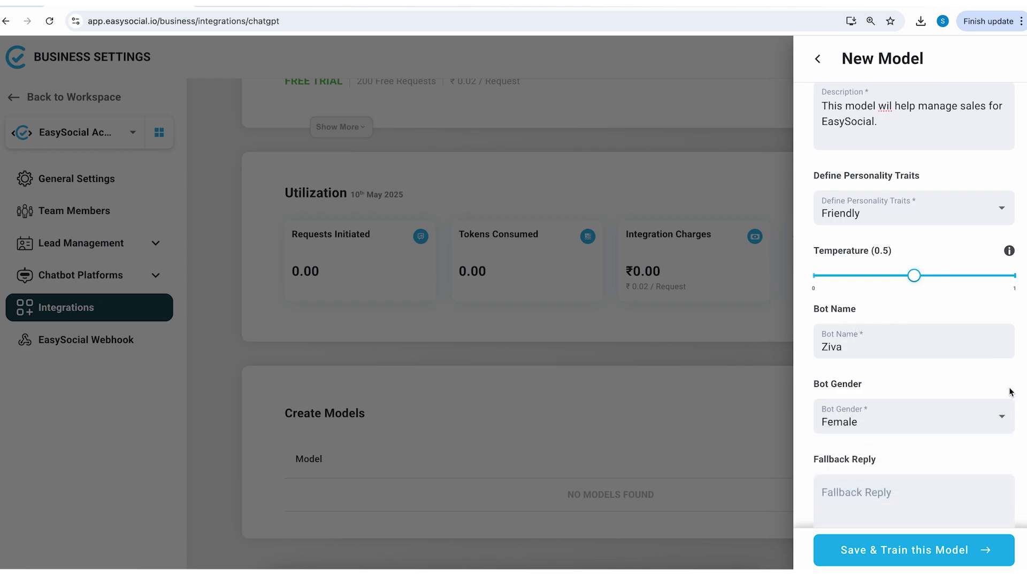
Set the fallback reply to 'I am sorry I am not sure about this, can you please rephrase your question'
{"action": "scroll", "coordinate": [1011, 391], "scroll_direction": "down", "scroll_amount": 1}
{"action": "scroll", "coordinate": [1011, 391], "scroll_direction": "down", "scroll_amount": 3}
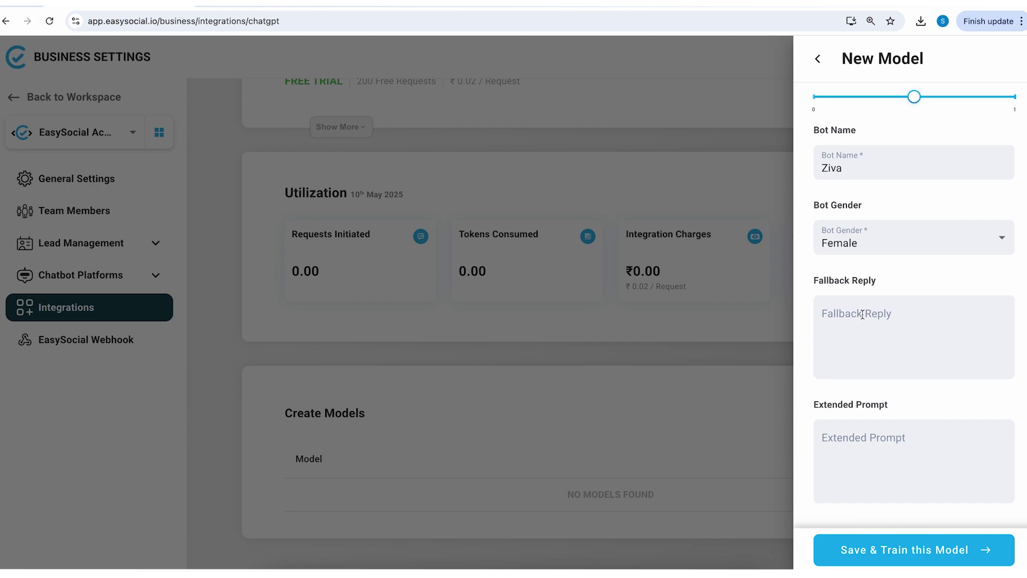
{"action": "left_click", "coordinate": [863, 315]}
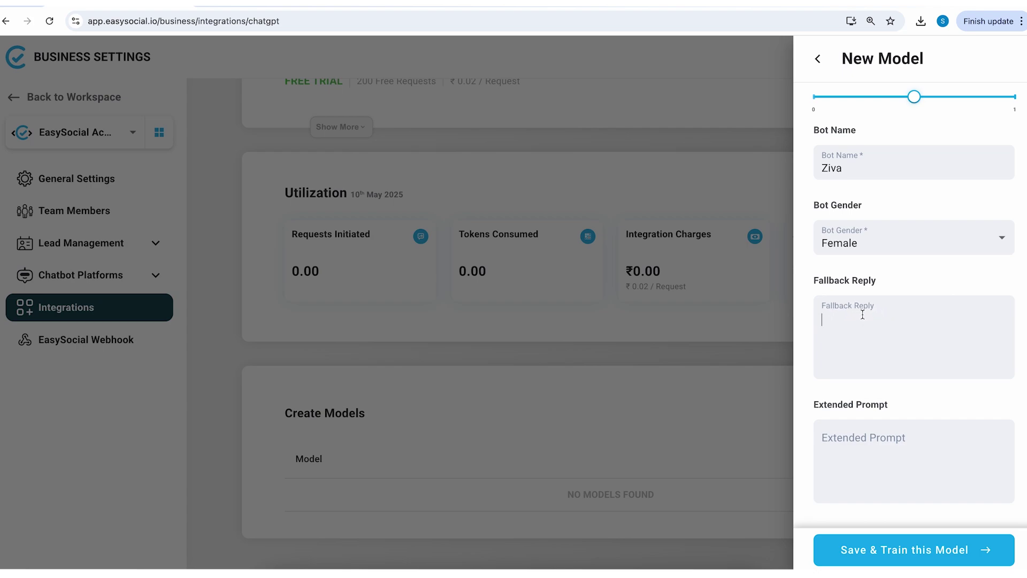
{"action": "type", "text": "I am sorry I am not sure about this"}
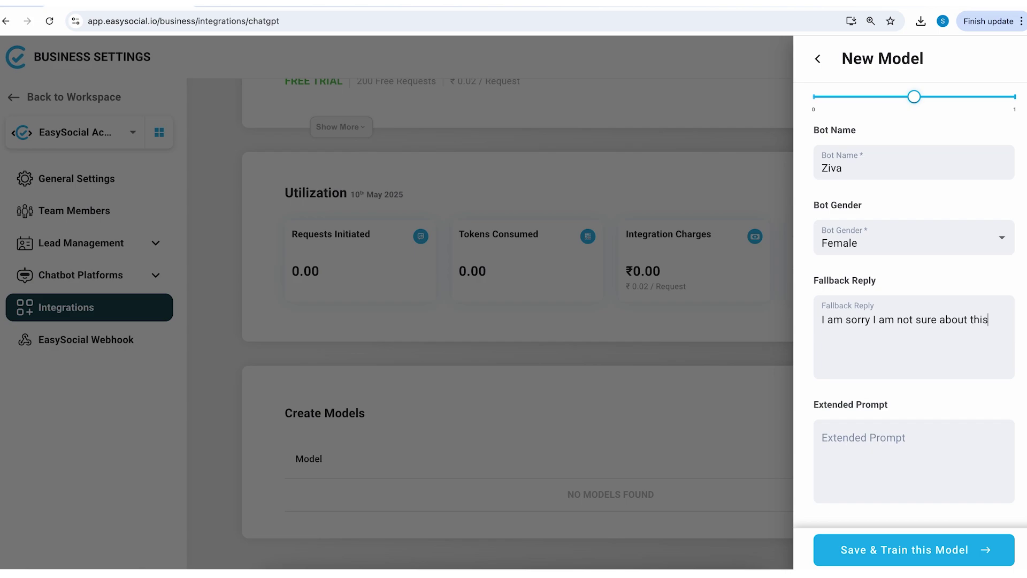
{"action": "type", "text": ", can you please rephrase "}
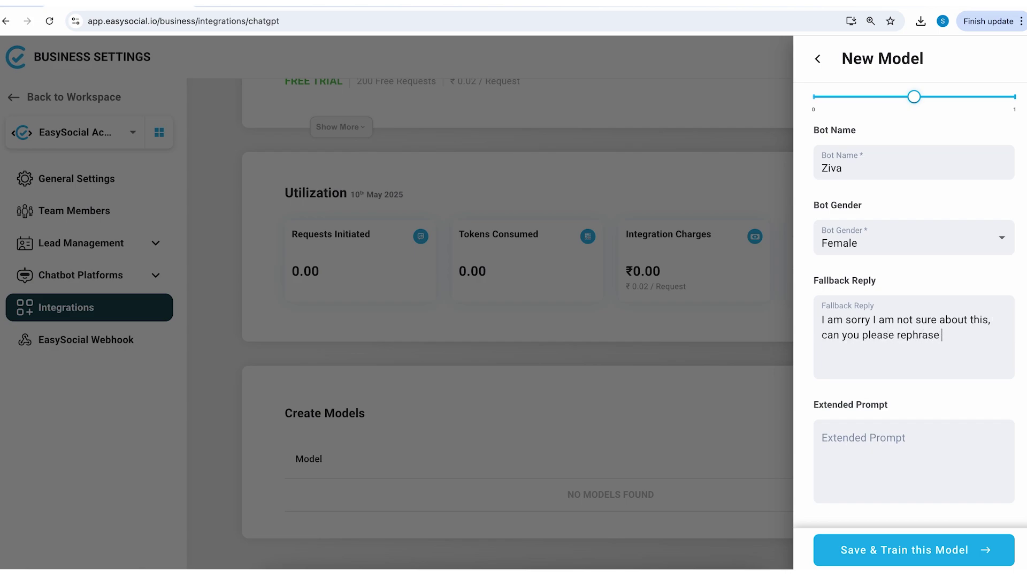
{"action": "type", "text": "your question. "}
{"action": "type", "text": "I am an AI Bot, and i "}
{"action": "type", "text": "can answer based on "}
{"action": "type", "text": "my knowled"}
{"action": "type", "text": "ge bank."}
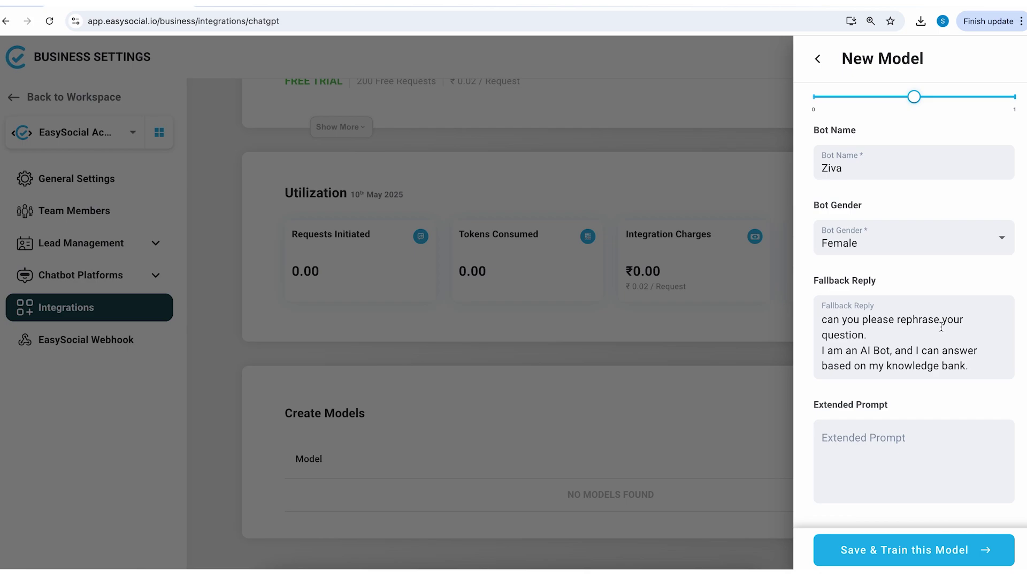
Enter the extended prompt 'Always enclose key topics and headlines in **'
{"action": "scroll", "coordinate": [942, 327], "scroll_direction": "down", "scroll_amount": 3}
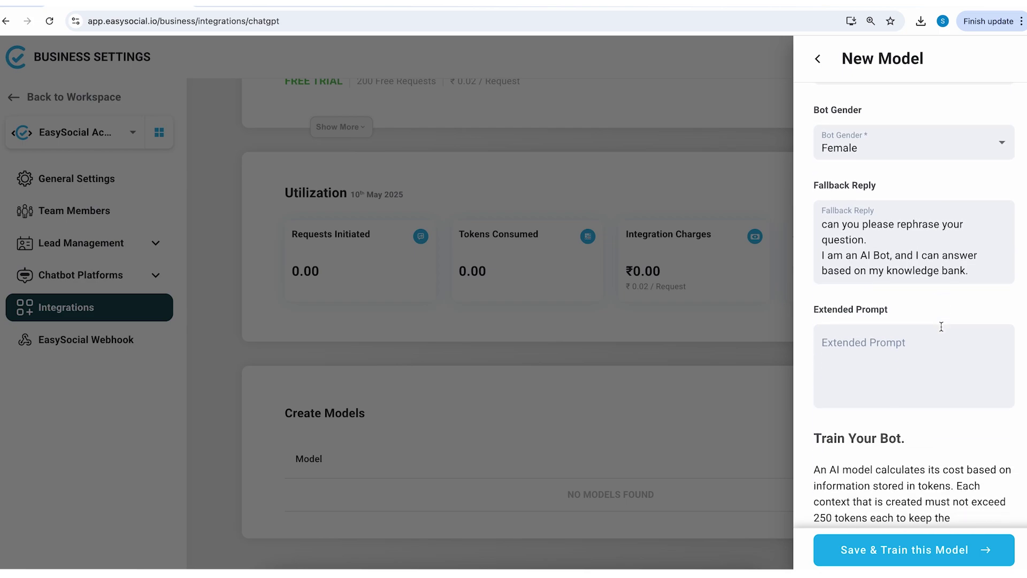
{"action": "left_click", "coordinate": [849, 345]}
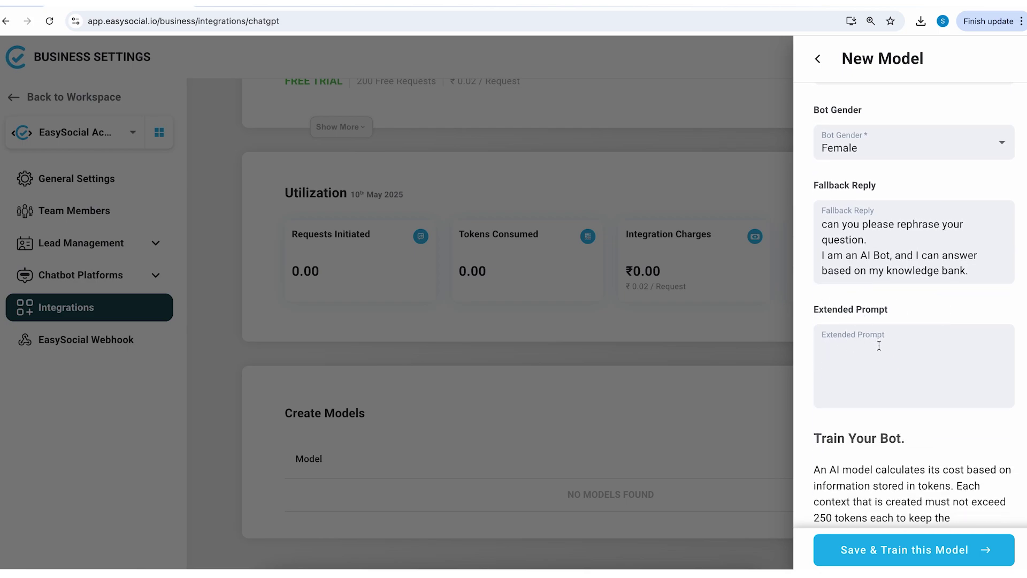
{"action": "scroll", "coordinate": [888, 381], "scroll_direction": "up", "scroll_amount": 1}
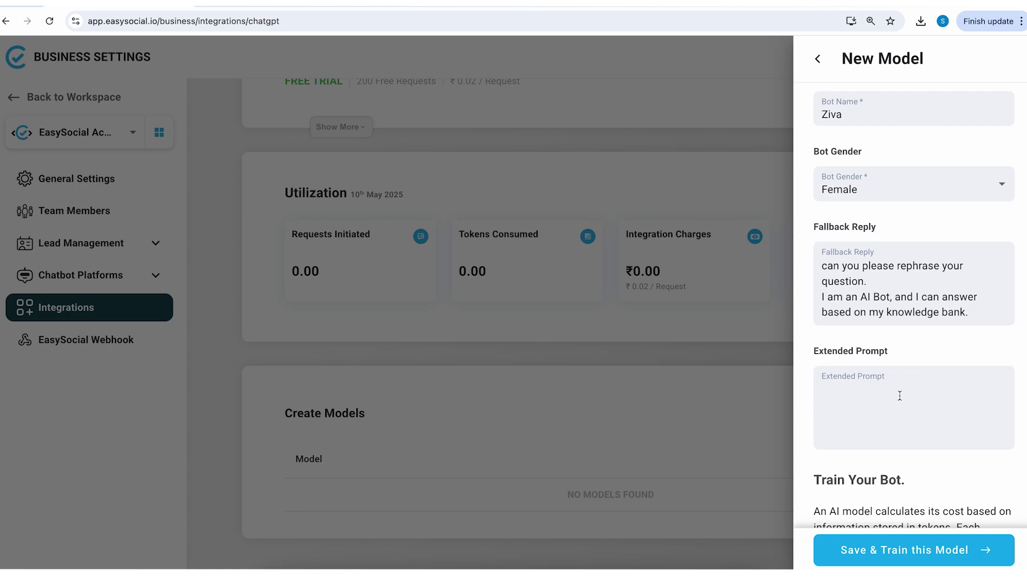
{"action": "type", "text": "Always enclose kl"}
{"action": "key", "text": "BackSpace"}
{"action": "type", "text": "ey topics and "}
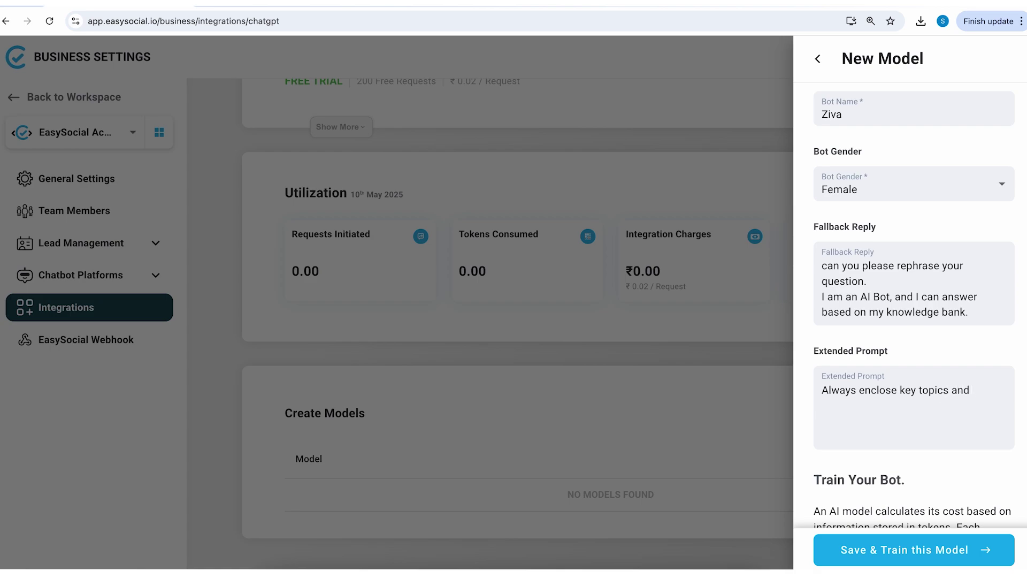
{"action": "type", "text": "headlines in **"}
{"action": "scroll", "coordinate": [871, 399], "scroll_direction": "down", "scroll_amount": 3}
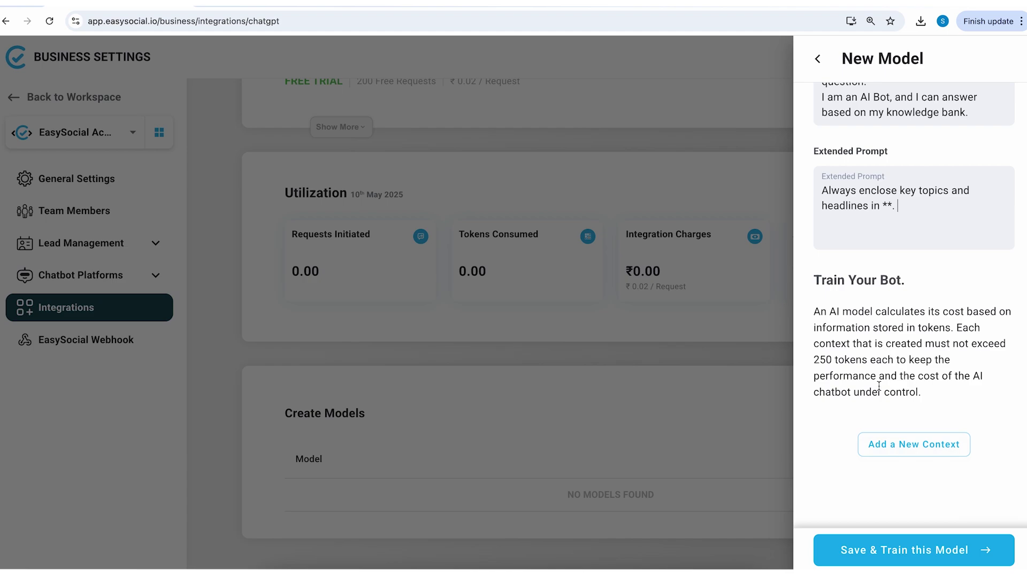
Add Context 1 titled 'About Easysocial' with the pasted features and Bangalore head office description
{"action": "left_click", "coordinate": [894, 448]}
{"action": "left_click", "coordinate": [850, 370]}
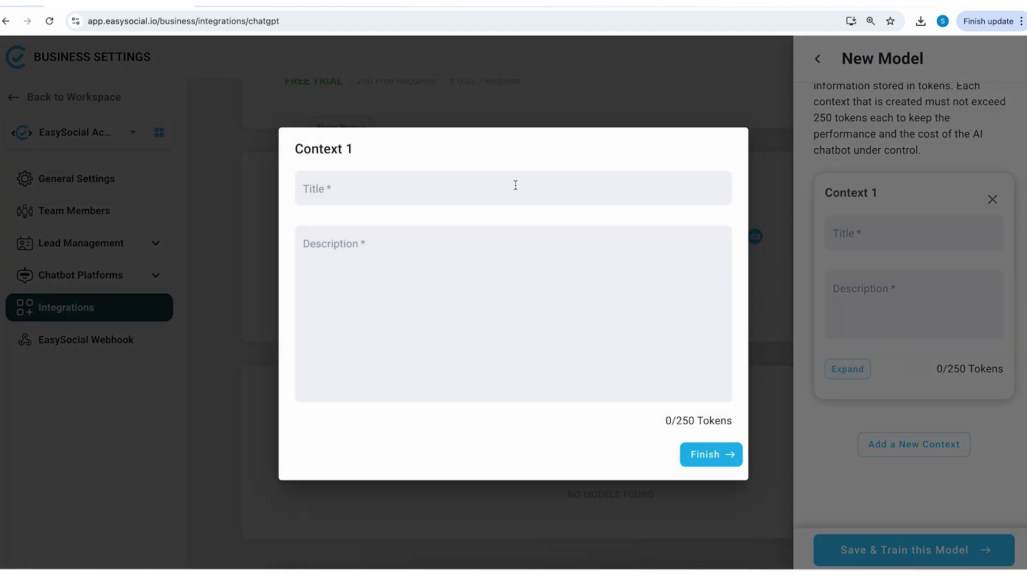
{"action": "left_click", "coordinate": [482, 192]}
{"action": "type", "text": "About Easysocial"}
{"action": "left_click", "coordinate": [470, 262]}
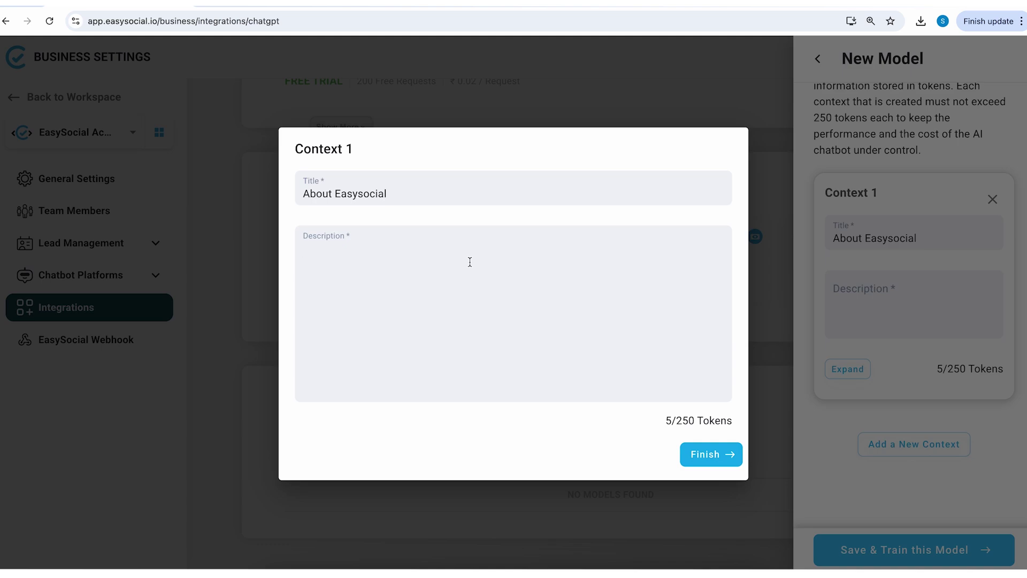
{"action": "key", "text": "ctrl+v"}
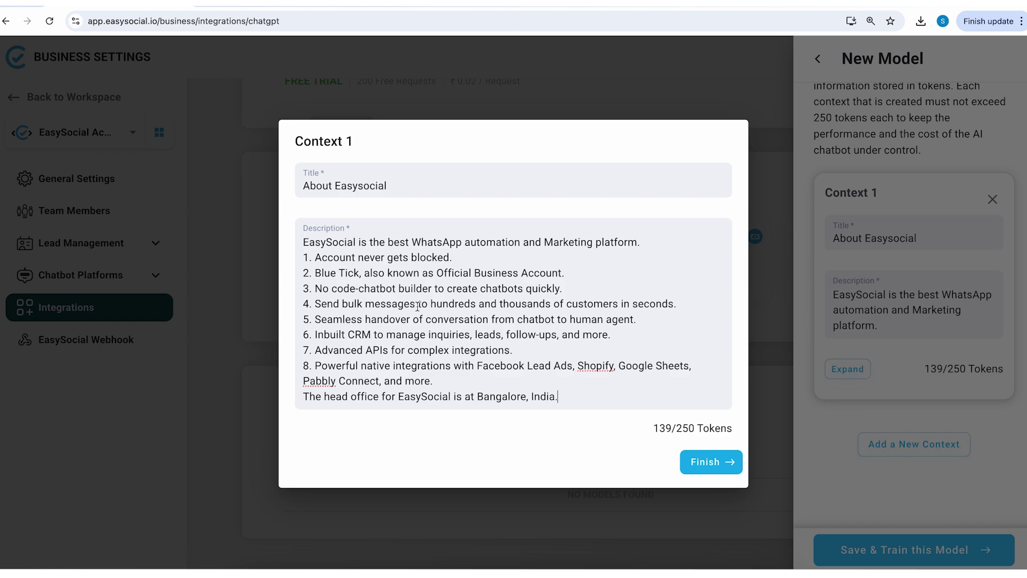
{"action": "left_click", "coordinate": [694, 464]}
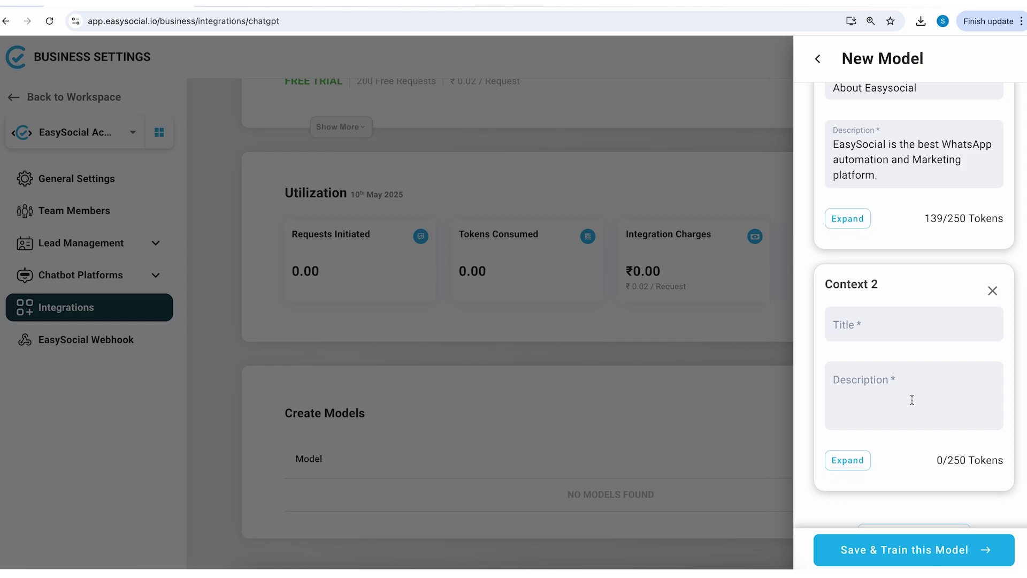
Fill Context 2 with title 'EasySocial Plans' and the pasted Buzz, Interact and Blaze plans description
{"action": "left_click", "coordinate": [850, 461]}
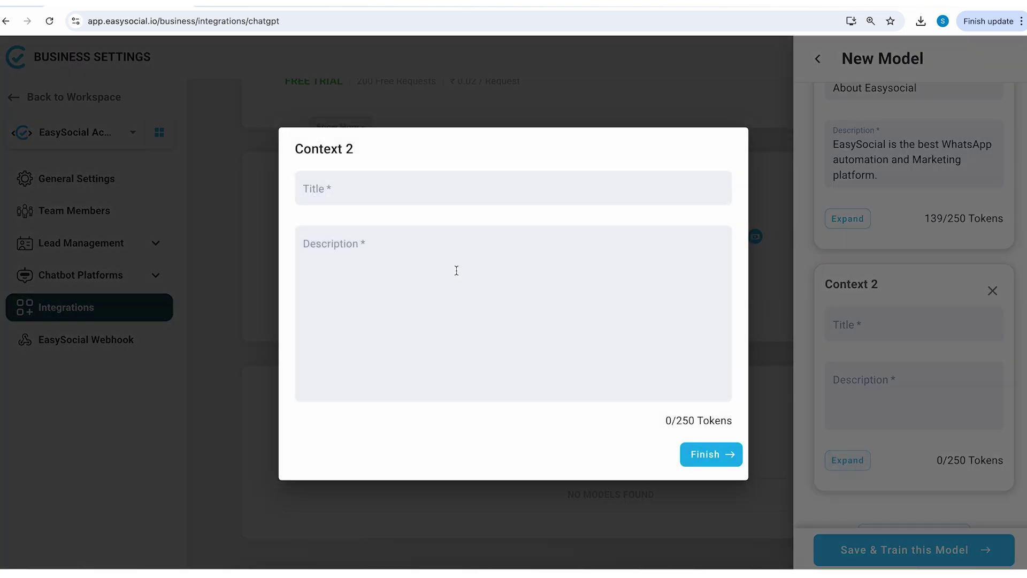
{"action": "left_click", "coordinate": [466, 196]}
{"action": "key", "text": "ctrl+v"}
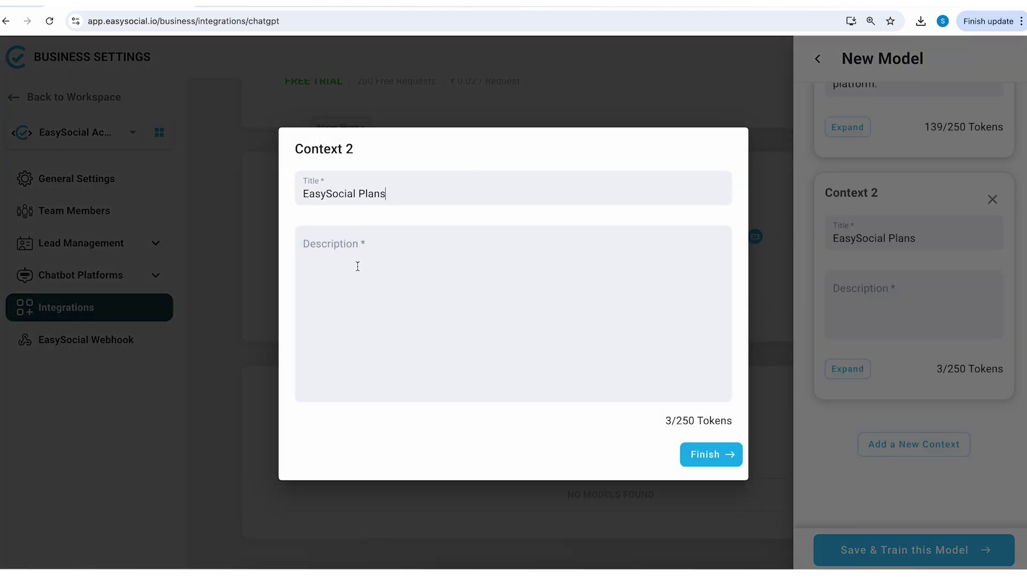
{"action": "left_click", "coordinate": [357, 266]}
{"action": "key", "text": "ctrl+v"}
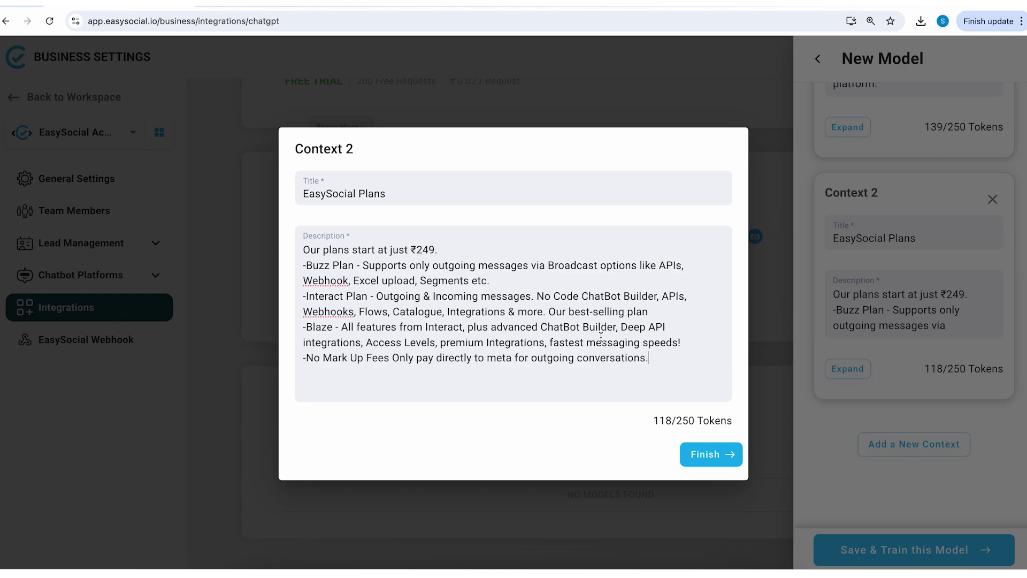
{"action": "left_click", "coordinate": [697, 452]}
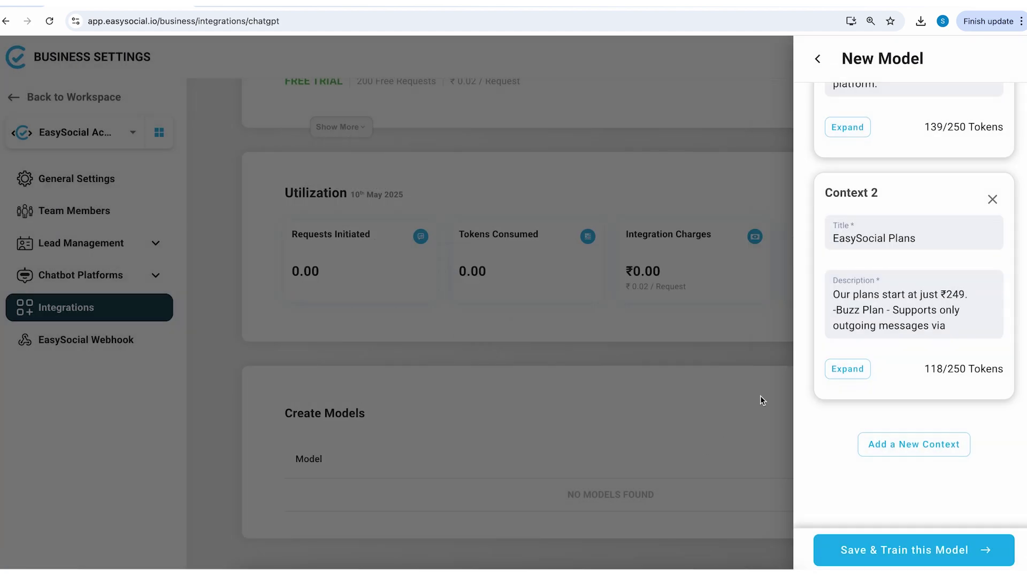
{"action": "scroll", "coordinate": [951, 305], "scroll_direction": "up", "scroll_amount": 2}
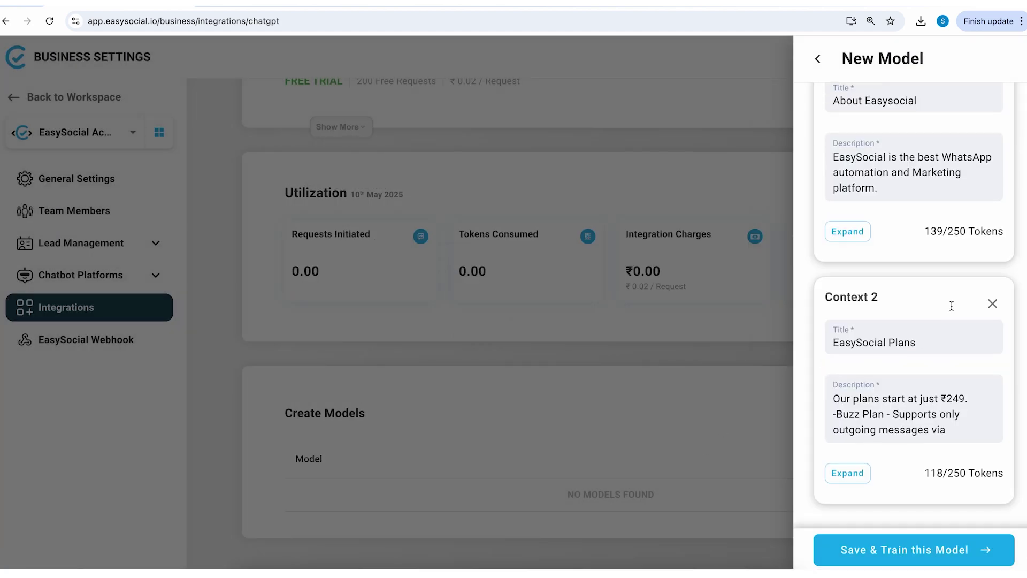
{"action": "scroll", "coordinate": [952, 305], "scroll_direction": "down", "scroll_amount": 3}
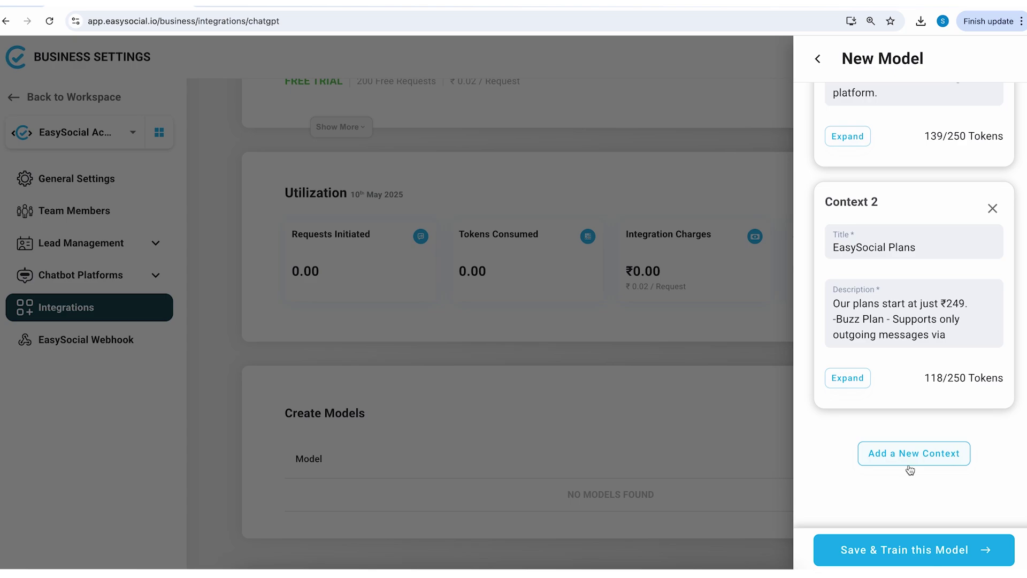
Save and train Sales Agent, then open Chat GPT Demo in the WhatsApp ChatBot Builder
{"action": "left_click", "coordinate": [889, 554]}
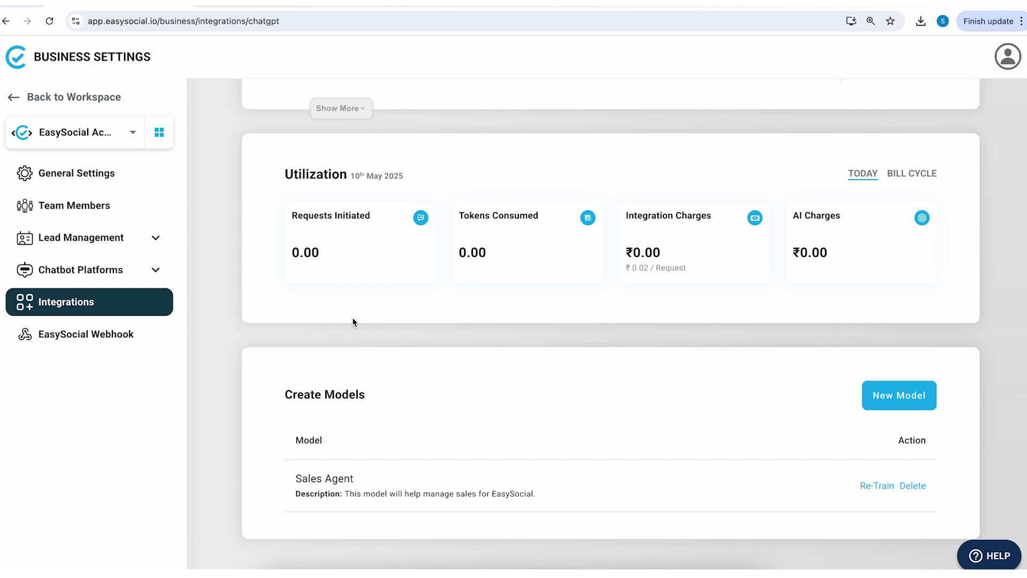
{"action": "left_click", "coordinate": [105, 268]}
{"action": "left_click", "coordinate": [87, 309]}
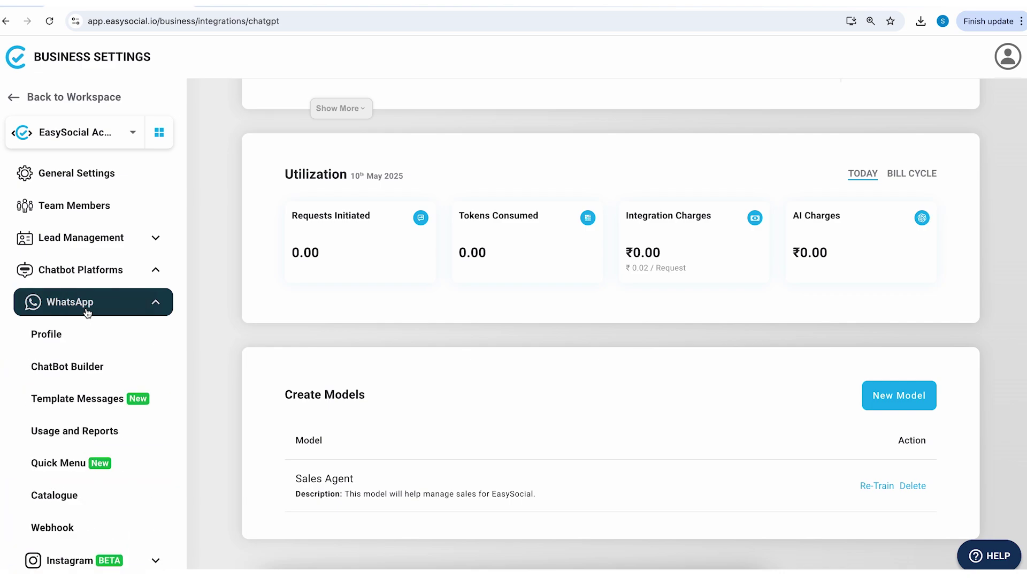
{"action": "left_click", "coordinate": [87, 373]}
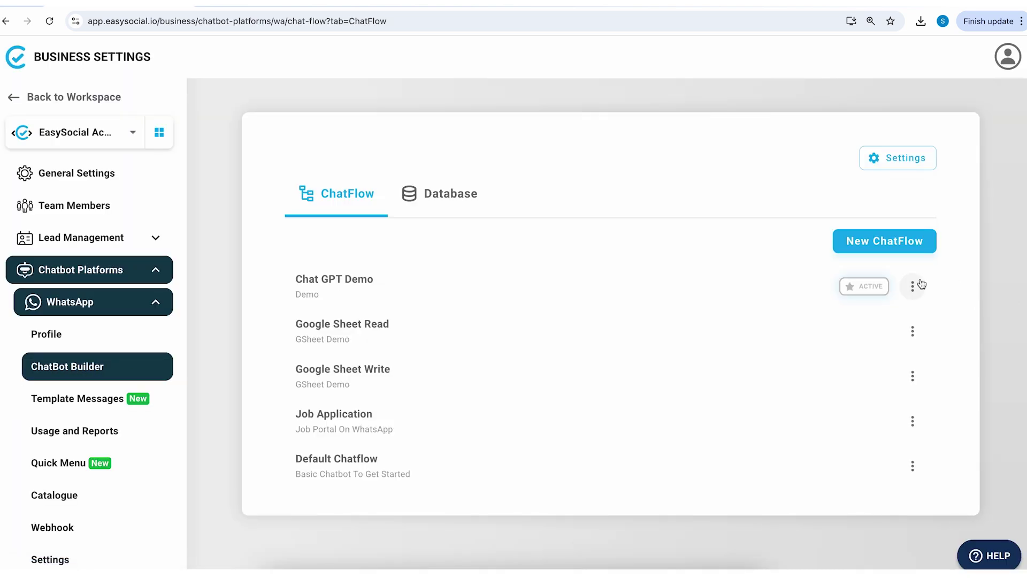
{"action": "left_click", "coordinate": [854, 283]}
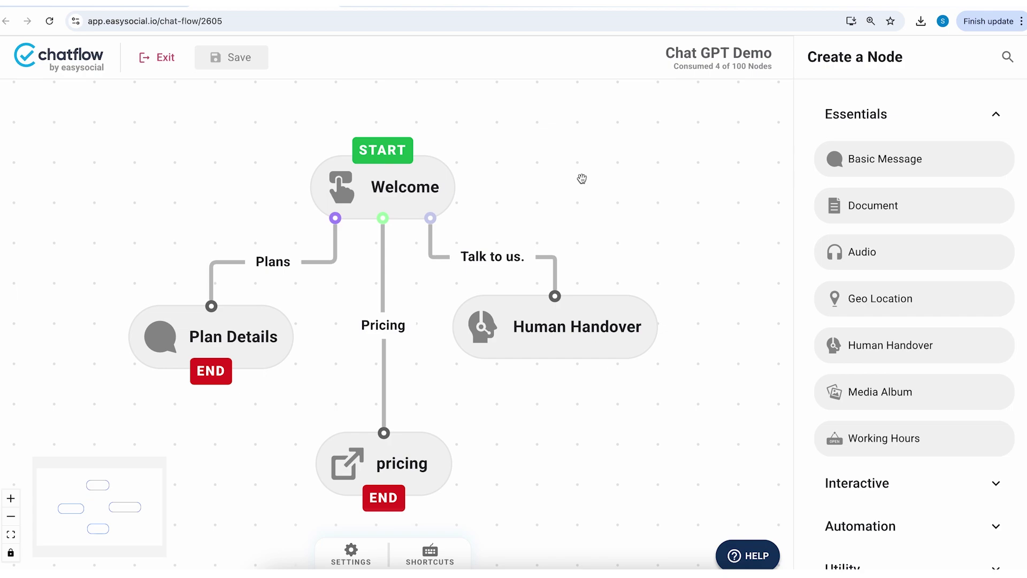
Preview the Welcome node's Plans, Pricing and Talk to us buttons, then select the Talk to us edge
{"action": "left_click", "coordinate": [380, 193]}
{"action": "left_click", "coordinate": [777, 111]}
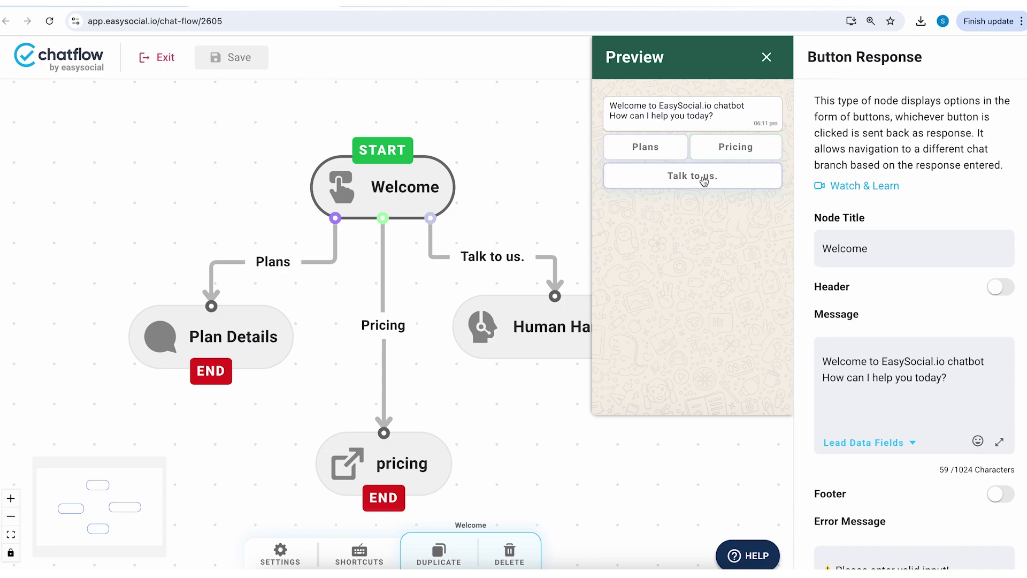
{"action": "scroll", "coordinate": [515, 191], "scroll_direction": "right", "scroll_amount": 3}
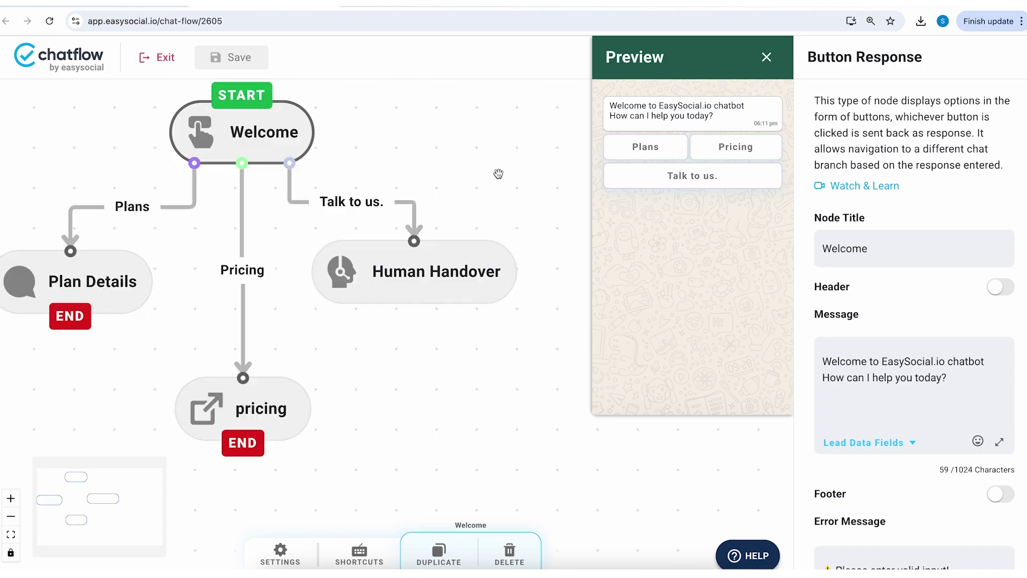
{"action": "left_click", "coordinate": [357, 208]}
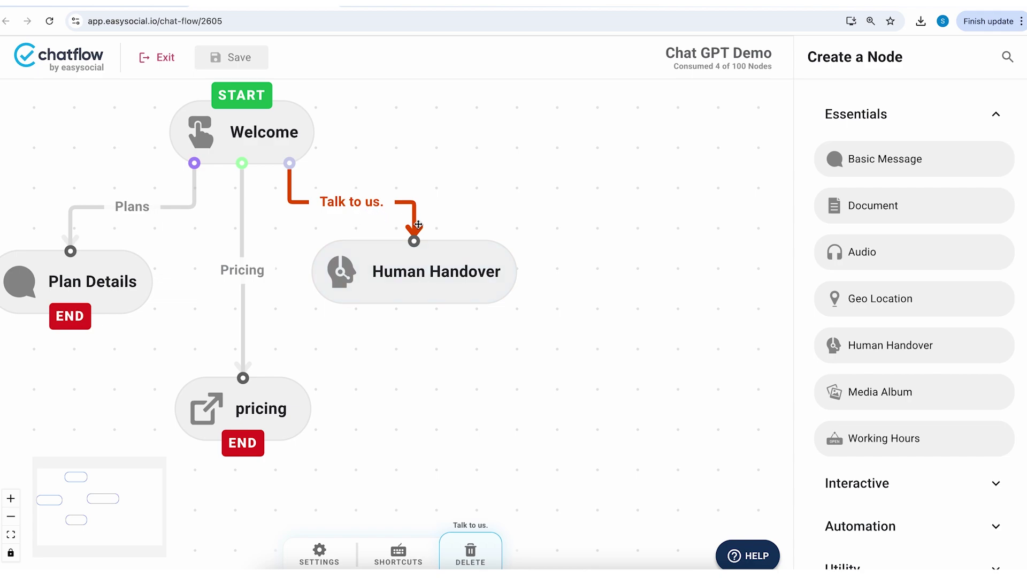
Replace the Talk to us link to Human Handover with a new Working Hours node
{"action": "left_click_drag", "start_coordinate": [418, 227], "coordinate": [470, 145]}
{"action": "left_click_drag", "start_coordinate": [457, 243], "coordinate": [458, 342]}
{"action": "right_click", "coordinate": [545, 286]}
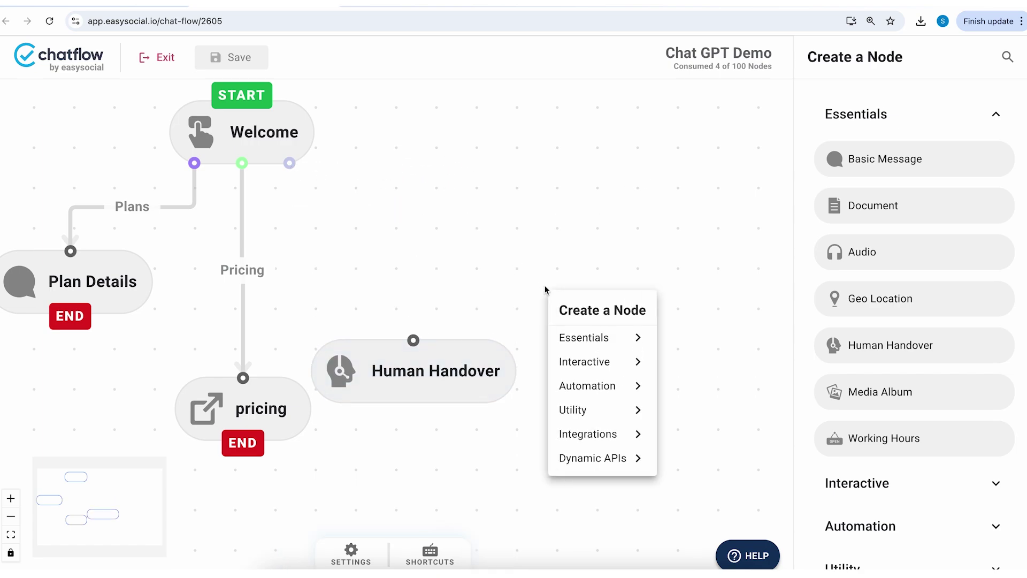
{"action": "mouse_move", "coordinate": [599, 337]}
{"action": "left_click", "coordinate": [722, 484]}
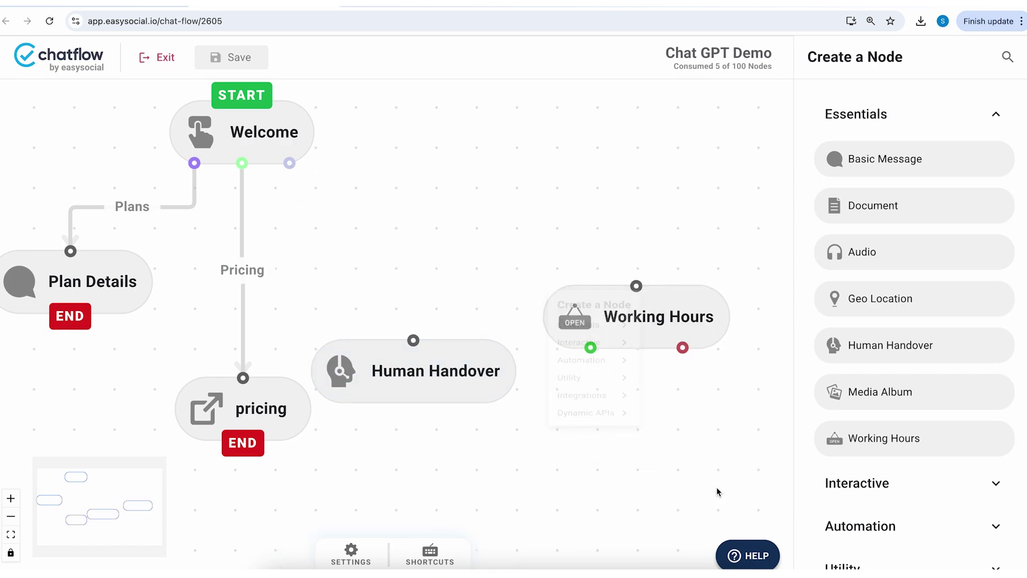
{"action": "left_click_drag", "start_coordinate": [628, 308], "coordinate": [430, 237]}
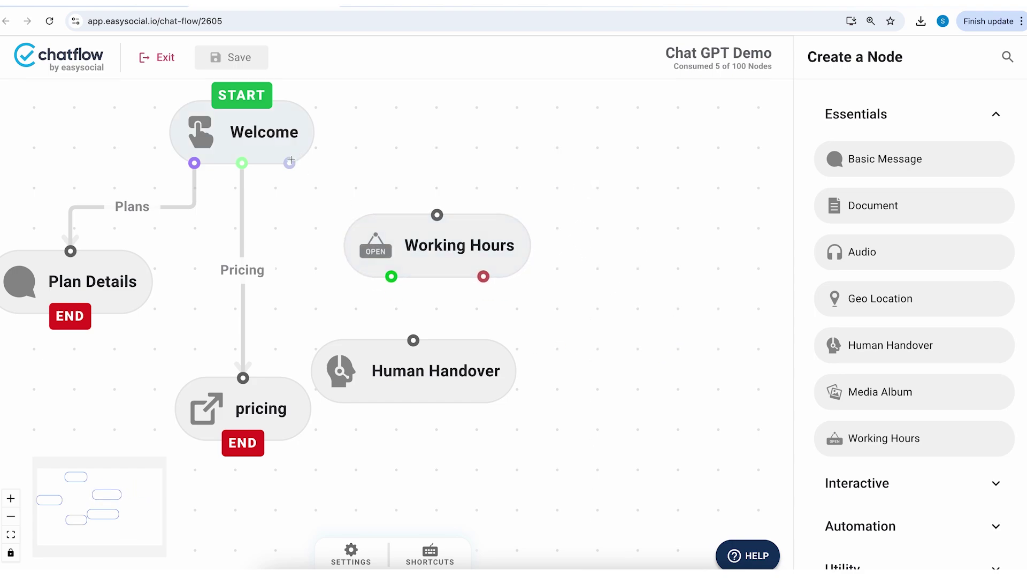
{"action": "left_click_drag", "start_coordinate": [289, 162], "coordinate": [437, 215]}
Make Monday a working day from 10:00 to 18:00 in the Working Hours node
{"action": "left_click", "coordinate": [444, 240]}
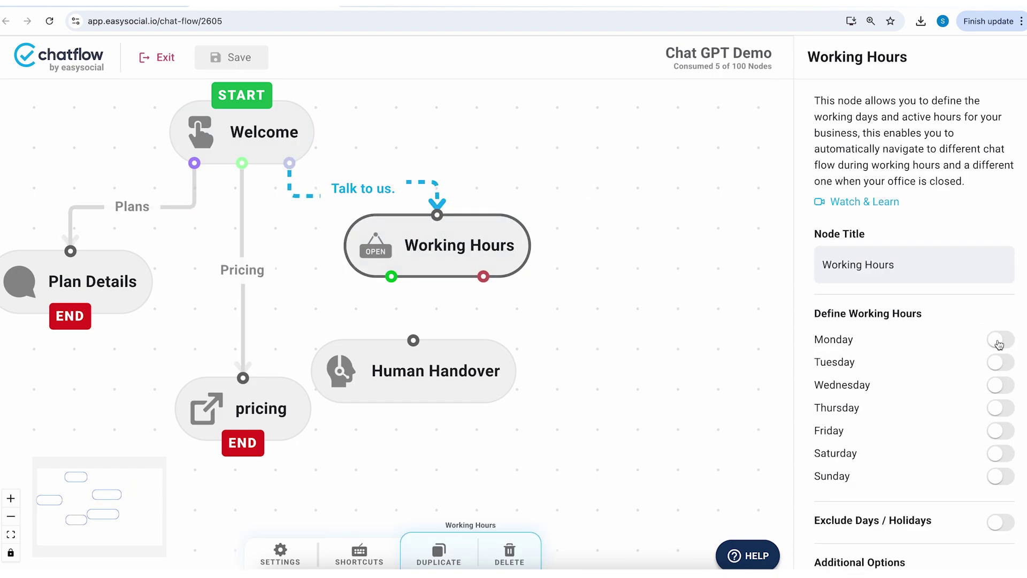
{"action": "left_click", "coordinate": [998, 339]}
{"action": "left_click", "coordinate": [872, 392]}
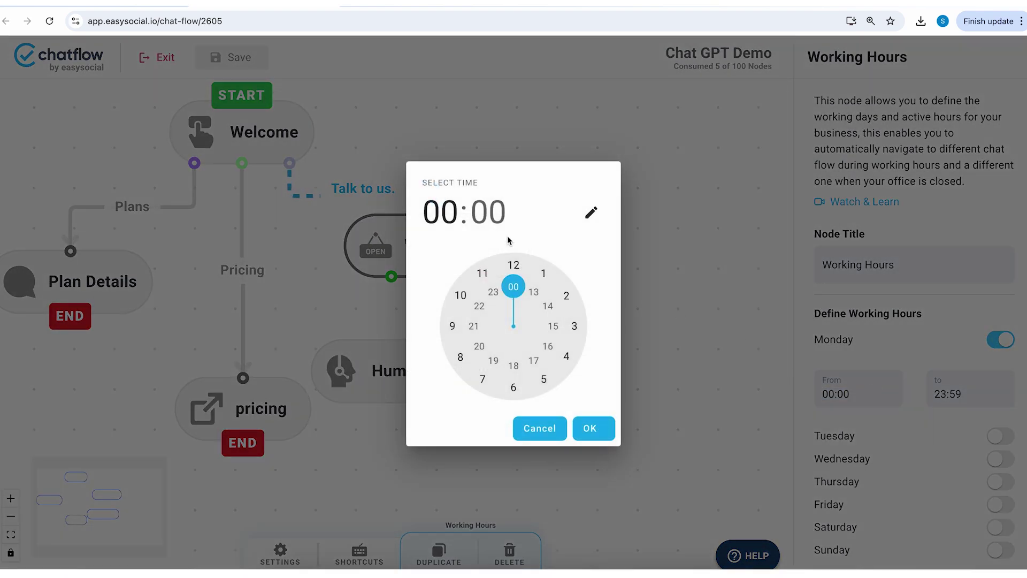
{"action": "left_click", "coordinate": [463, 295]}
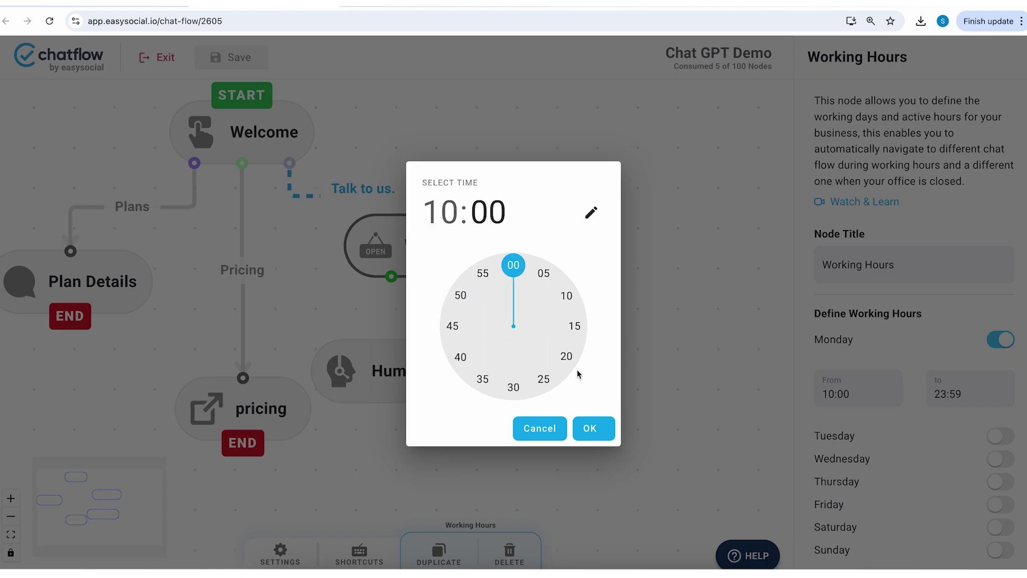
{"action": "left_click", "coordinate": [591, 428]}
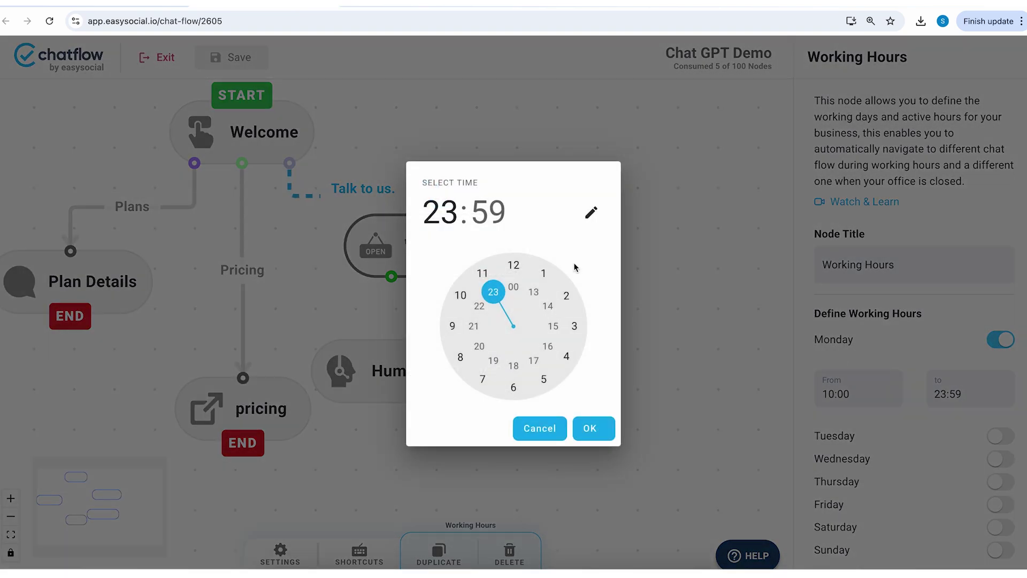
{"action": "left_click_drag", "start_coordinate": [491, 284], "coordinate": [514, 366]}
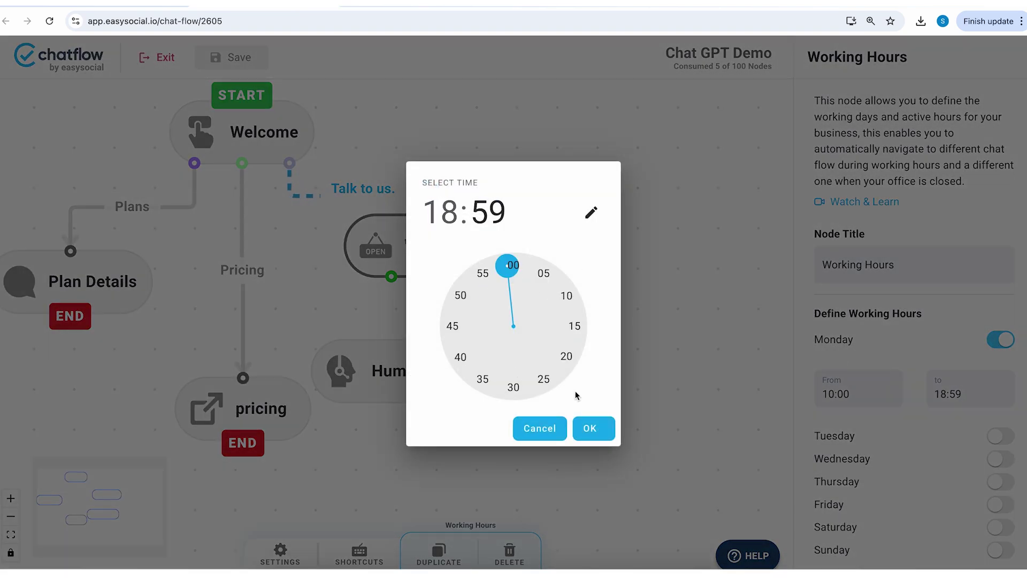
{"action": "left_click", "coordinate": [512, 265]}
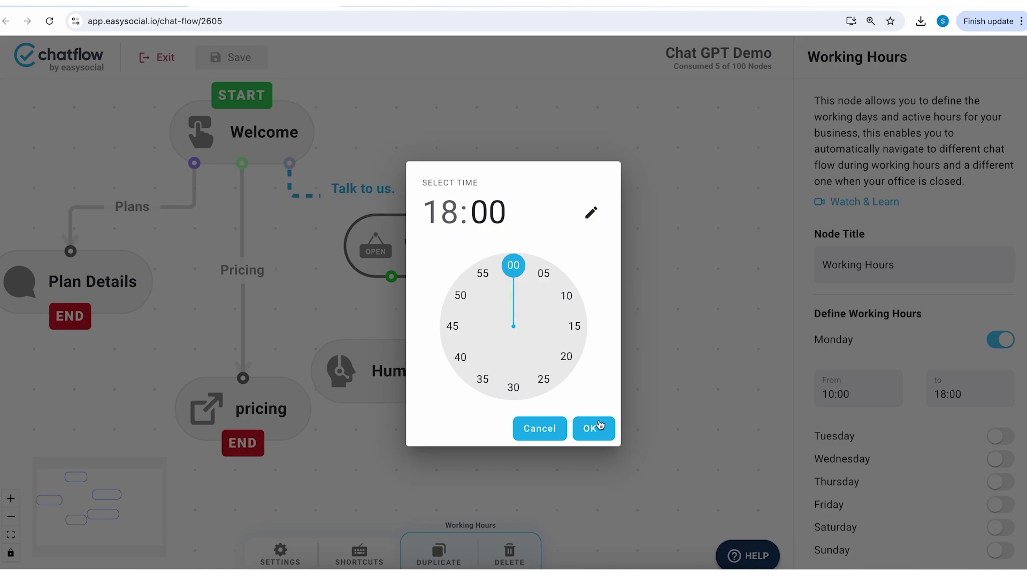
{"action": "left_click", "coordinate": [602, 426]}
Switch on Tuesday, Wednesday, Thursday and Friday as working days
{"action": "scroll", "coordinate": [958, 396], "scroll_direction": "down", "scroll_amount": 2}
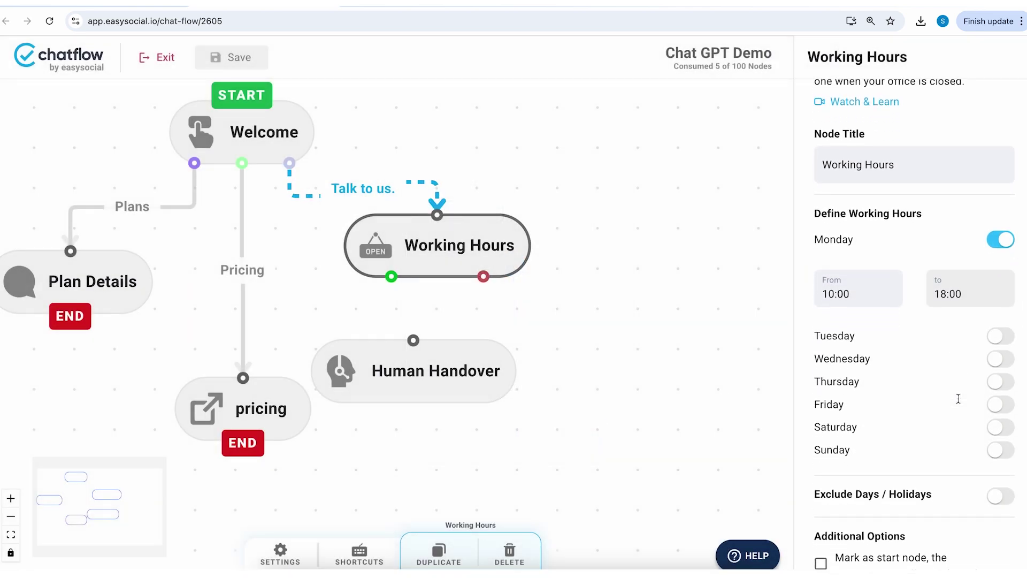
{"action": "left_click", "coordinate": [999, 338]}
{"action": "left_click", "coordinate": [1000, 428]}
{"action": "scroll", "coordinate": [995, 434], "scroll_direction": "down", "scroll_amount": 4}
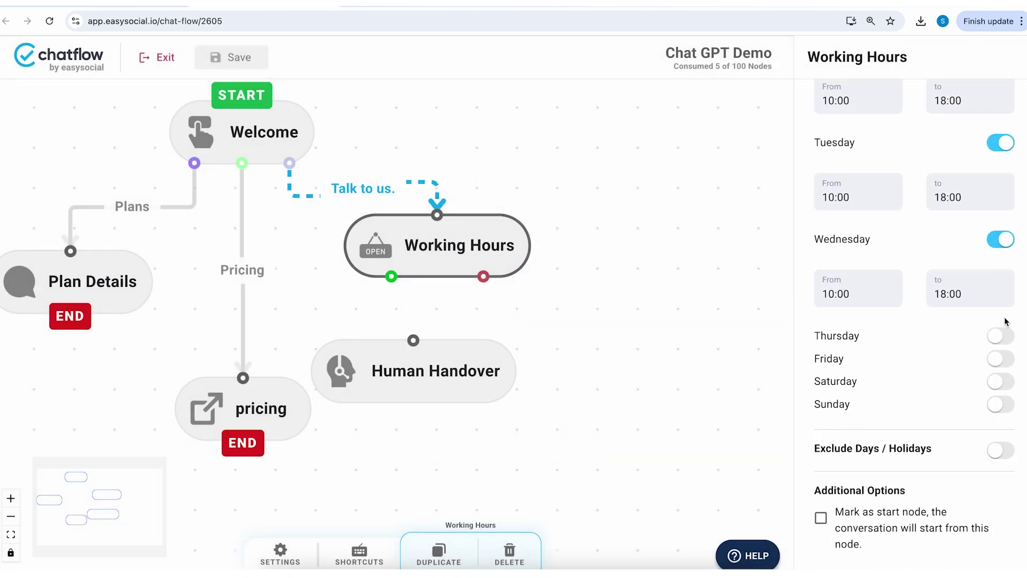
{"action": "left_click", "coordinate": [999, 335]}
{"action": "scroll", "coordinate": [1000, 326], "scroll_direction": "down", "scroll_amount": 2}
{"action": "left_click", "coordinate": [1000, 318]}
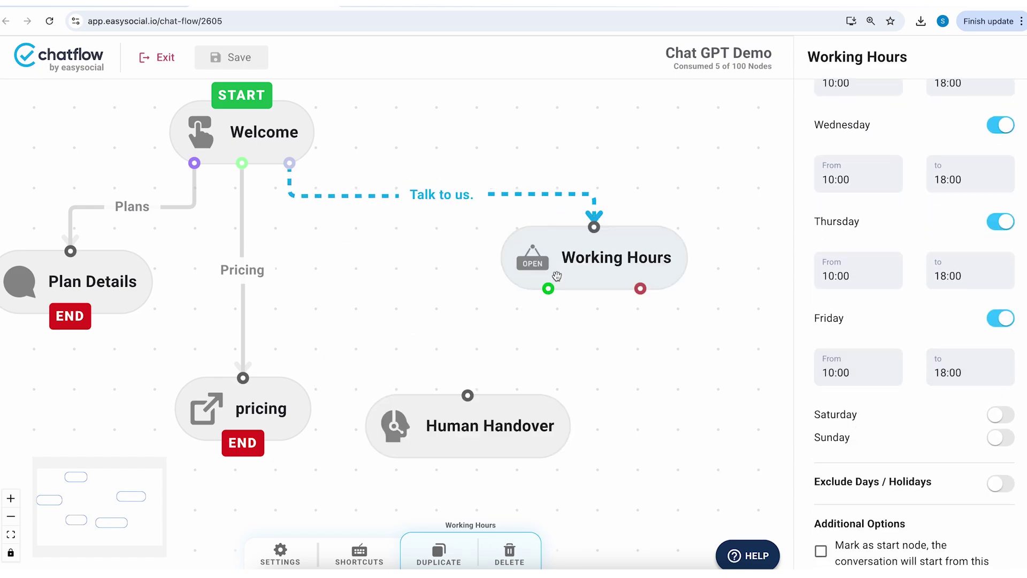
Connect Working Hours' Open outcome to Human Handover and tidy the node layout
{"action": "left_click_drag", "start_coordinate": [548, 288], "coordinate": [468, 396]}
{"action": "left_click_drag", "start_coordinate": [487, 430], "coordinate": [449, 458]}
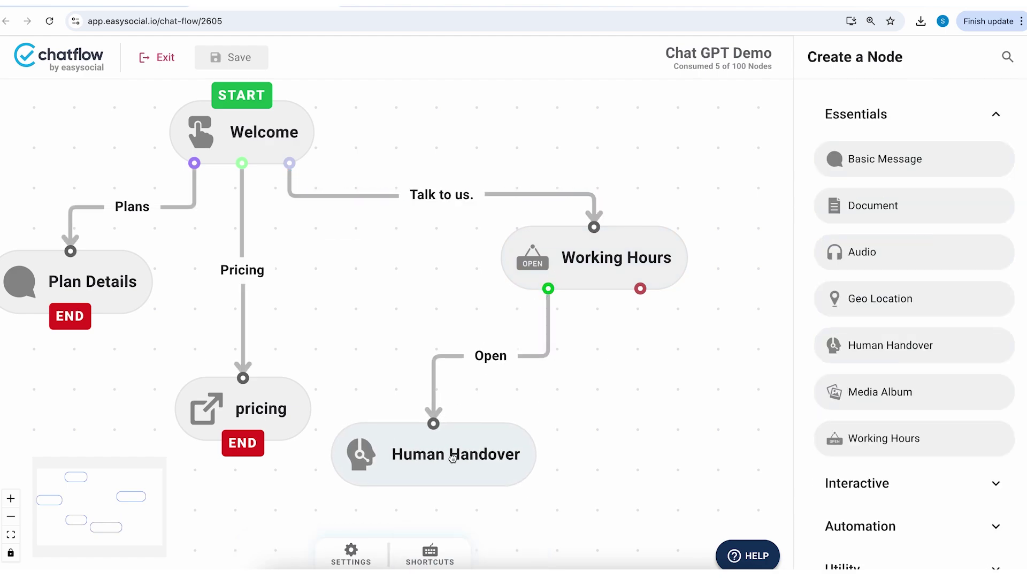
{"action": "mouse_move", "coordinate": [631, 394]}
{"action": "left_mouse_down"}
{"action": "mouse_move", "coordinate": [545, 351]}
{"action": "mouse_move", "coordinate": [635, 385]}
{"action": "left_mouse_up"}
{"action": "left_click_drag", "start_coordinate": [618, 267], "coordinate": [624, 297]}
{"action": "left_click_drag", "start_coordinate": [688, 362], "coordinate": [534, 298]}
Add a Basic Message node and connect the Closed outcome to it
{"action": "right_click", "coordinate": [536, 304]}
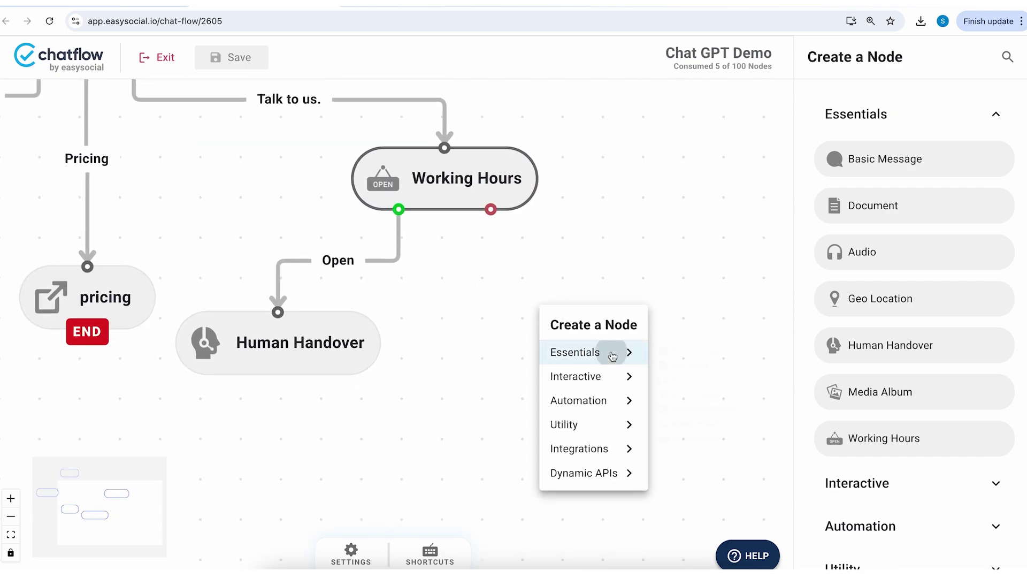
{"action": "mouse_move", "coordinate": [614, 351]}
{"action": "left_click", "coordinate": [690, 292]}
{"action": "left_click_drag", "start_coordinate": [491, 208], "coordinate": [625, 297]}
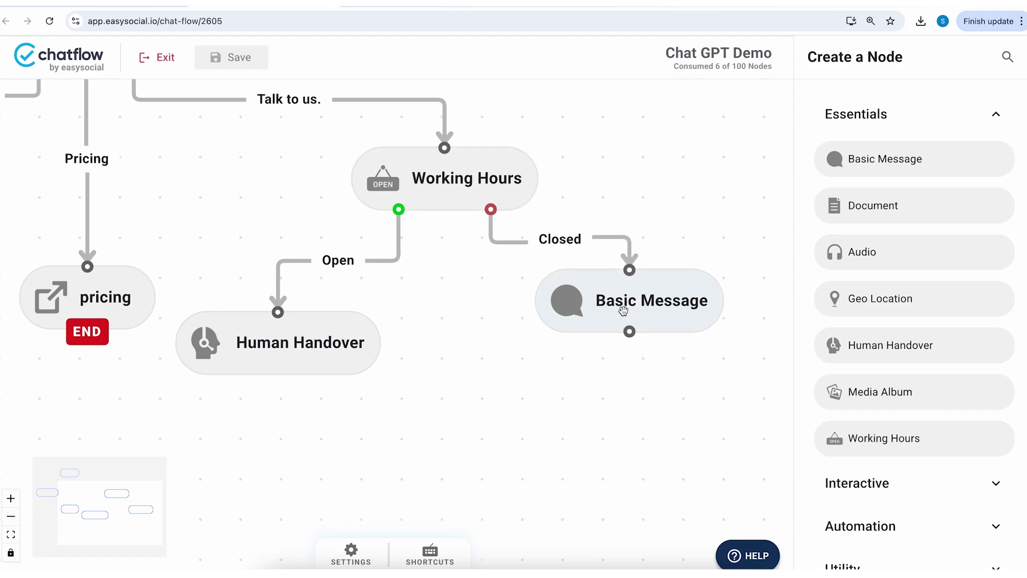
Replace the sample text with an after-hours notice promising help from an AI agent
{"action": "left_click", "coordinate": [624, 312]}
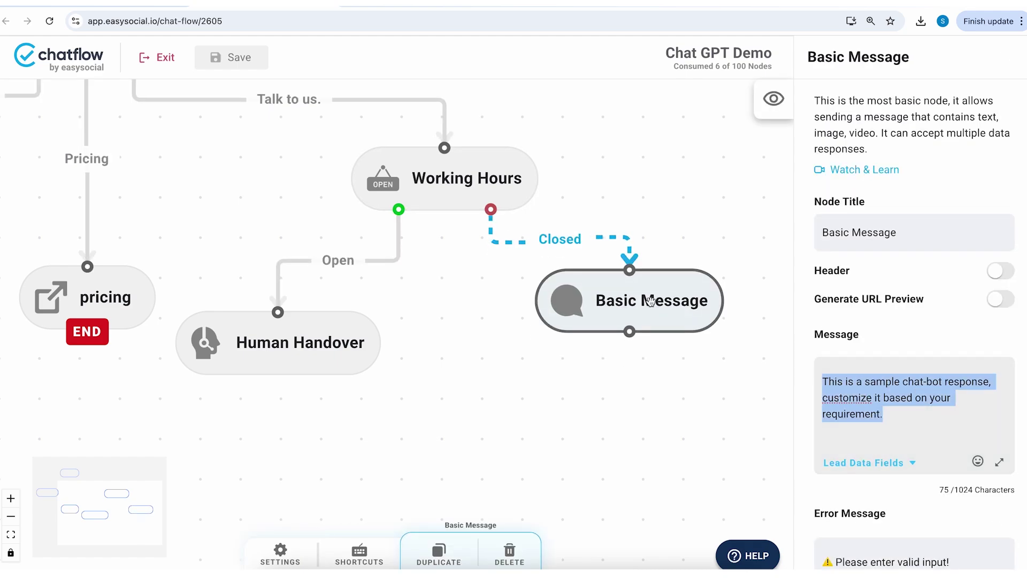
{"action": "key", "text": "BackSpace"}
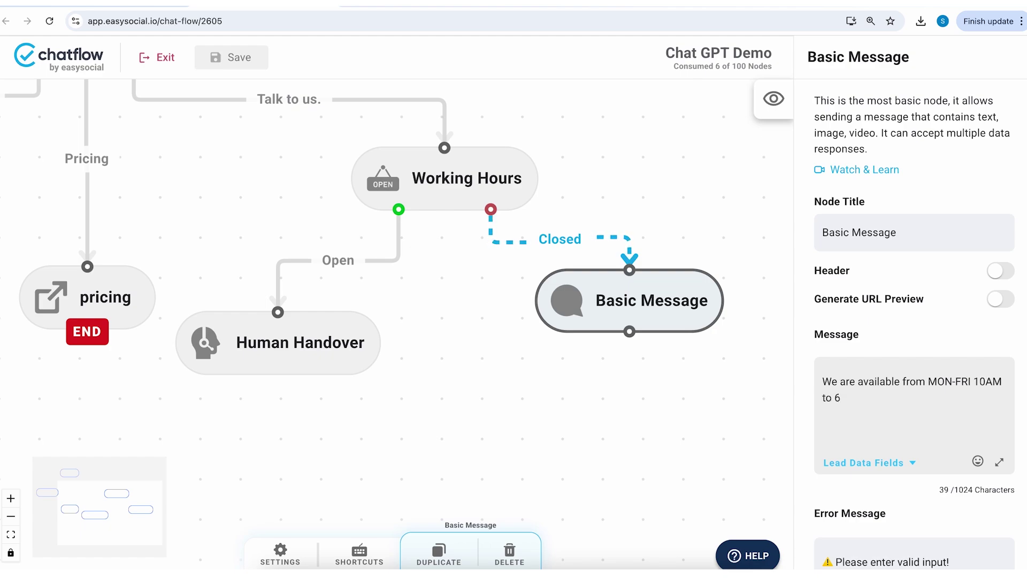
{"action": "type", "text": "."}
{"action": "key", "text": "Return"}
{"action": "type", "text": "None of our agents is available rigth"}
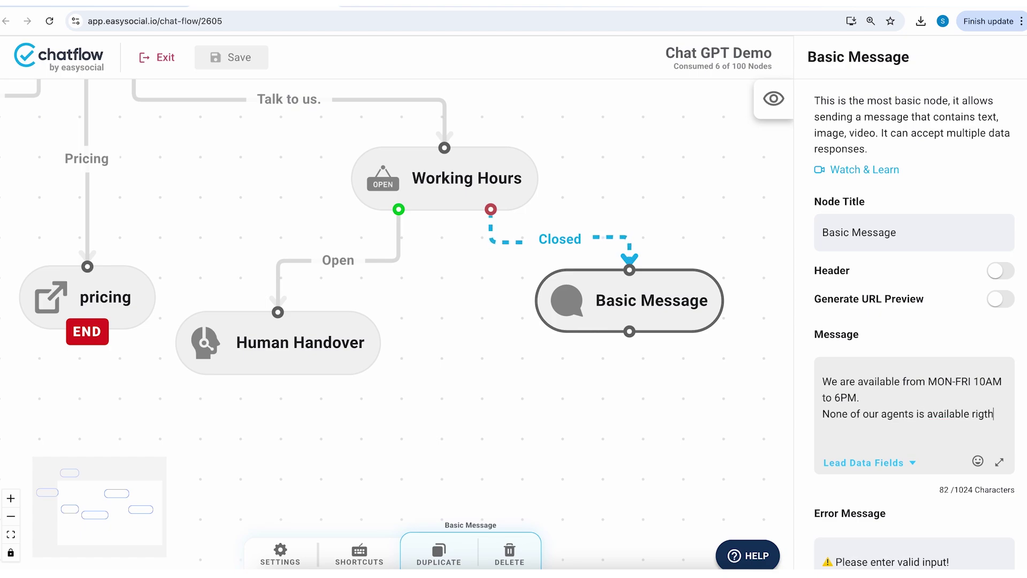
{"action": "key", "text": "BackSpace"}
{"action": "key", "text": "BackSpace"}
{"action": "type", "text": "ht now. We are connecting you to our AI agent."}
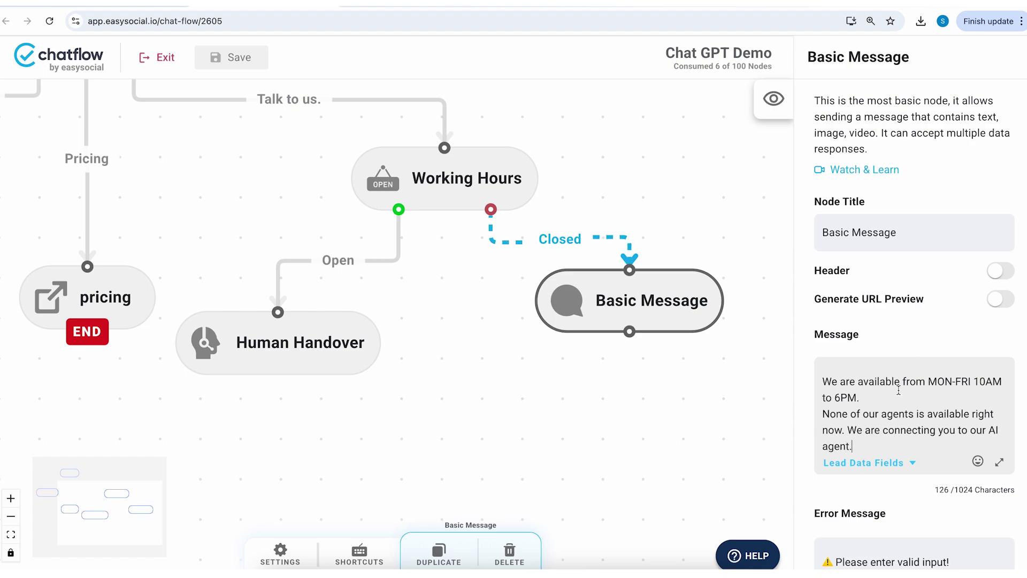
Enable Jump to the next message on the after-hours message
{"action": "scroll", "coordinate": [899, 391], "scroll_direction": "down", "scroll_amount": 1}
{"action": "scroll", "coordinate": [899, 390], "scroll_direction": "down", "scroll_amount": 1}
{"action": "scroll", "coordinate": [898, 390], "scroll_direction": "up", "scroll_amount": 1}
{"action": "scroll", "coordinate": [937, 324], "scroll_direction": "down", "scroll_amount": 5}
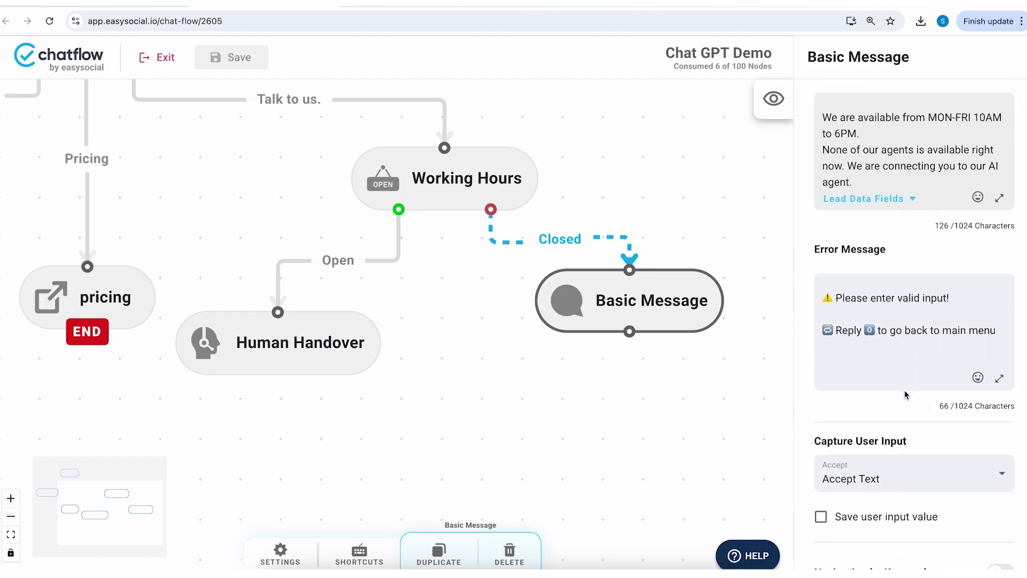
{"action": "scroll", "coordinate": [905, 395], "scroll_direction": "down", "scroll_amount": 4}
{"action": "scroll", "coordinate": [883, 451], "scroll_direction": "down", "scroll_amount": 4}
{"action": "left_click", "coordinate": [821, 460]}
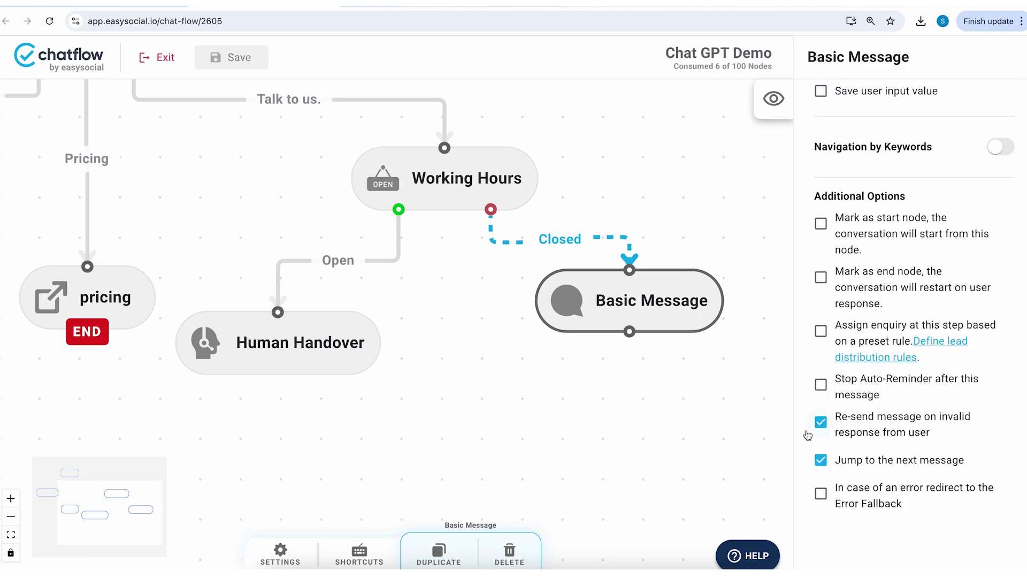
Add a ChatGPT integration node and connect the after-hours message to it
{"action": "left_click", "coordinate": [586, 400]}
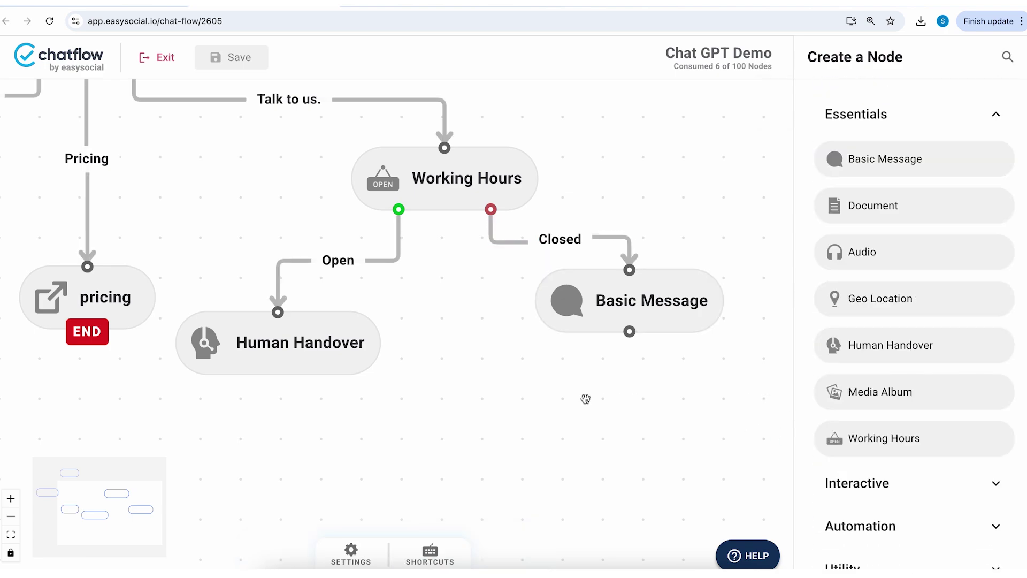
{"action": "right_click", "coordinate": [586, 398]}
{"action": "mouse_move", "coordinate": [639, 518]}
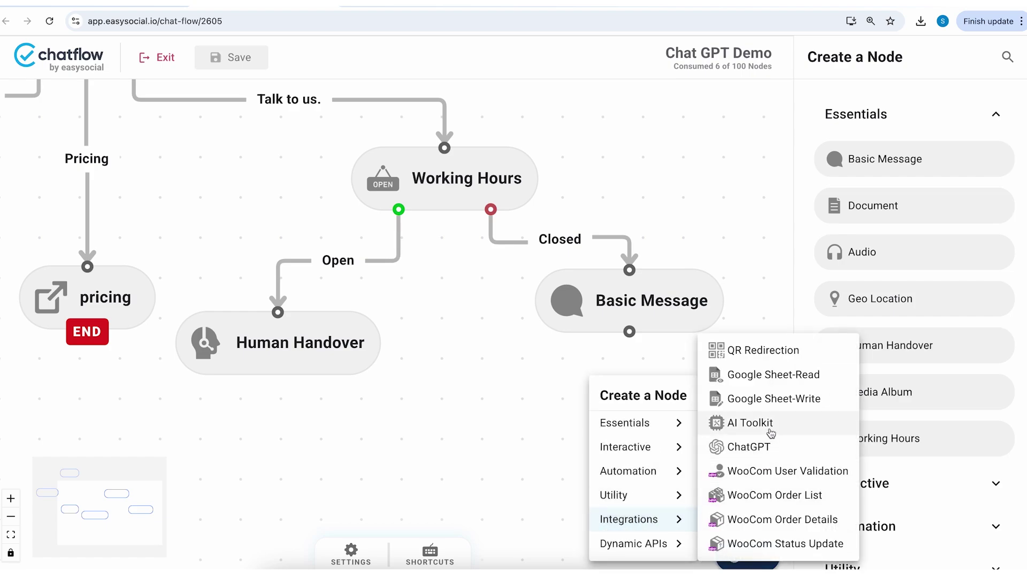
{"action": "left_click", "coordinate": [749, 446]}
{"action": "left_click_drag", "start_coordinate": [629, 331], "coordinate": [626, 435]}
Choose Sales Agent as the ChatGPT node's model
{"action": "left_click", "coordinate": [886, 279]}
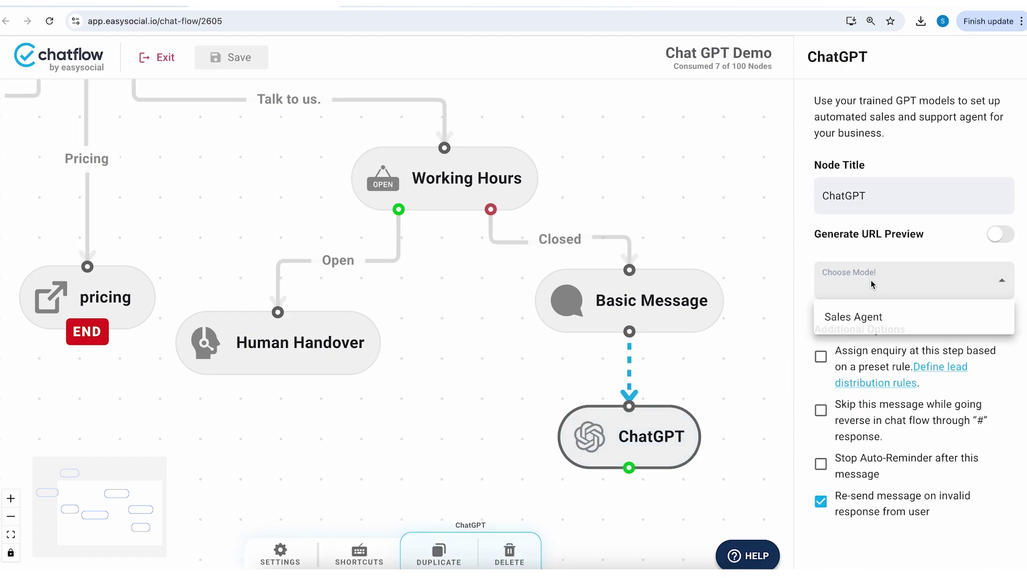
{"action": "left_click", "coordinate": [859, 320]}
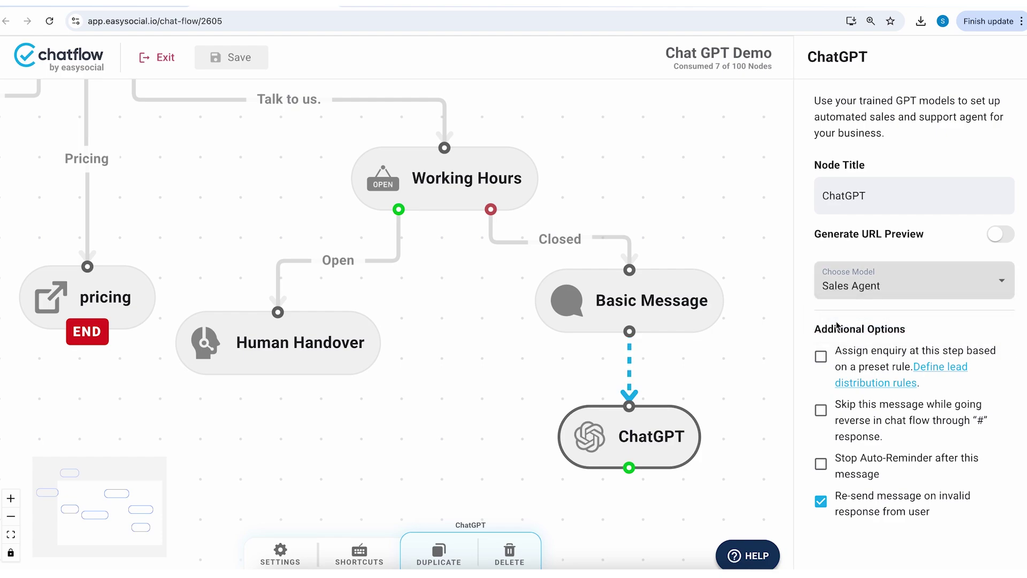
{"action": "left_click_drag", "start_coordinate": [705, 371], "coordinate": [669, 314]}
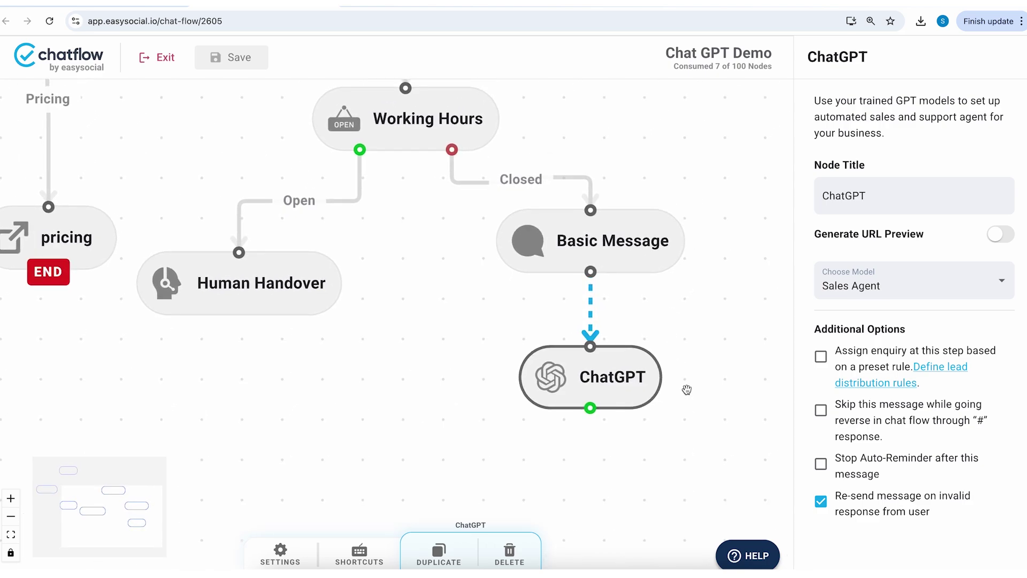
{"action": "left_click_drag", "start_coordinate": [688, 389], "coordinate": [665, 266]}
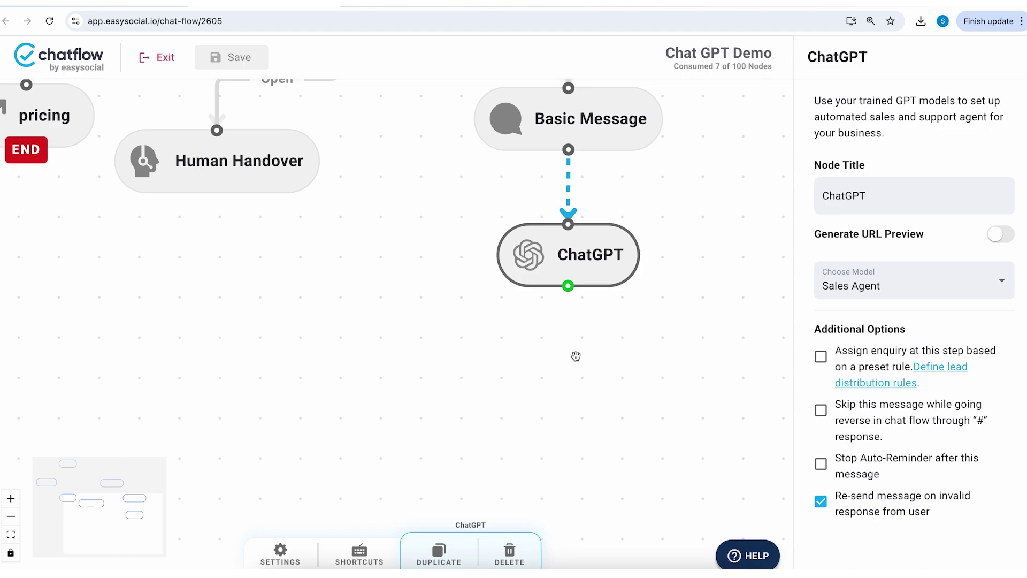
Add another Basic Message under ChatGPT and connect ChatGPT's output to it
{"action": "right_click", "coordinate": [563, 372]}
{"action": "mouse_move", "coordinate": [628, 423]}
{"action": "left_click", "coordinate": [734, 400]}
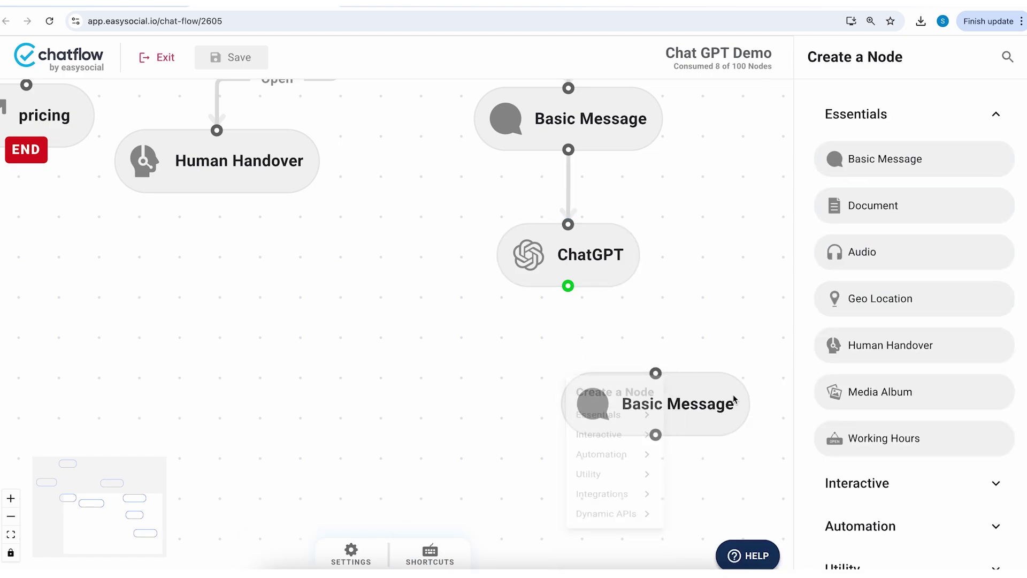
{"action": "left_click_drag", "start_coordinate": [734, 400], "coordinate": [657, 400]}
{"action": "left_click_drag", "start_coordinate": [568, 286], "coordinate": [578, 398]}
Write the closing message text and make it an end node
{"action": "left_click", "coordinate": [577, 399]}
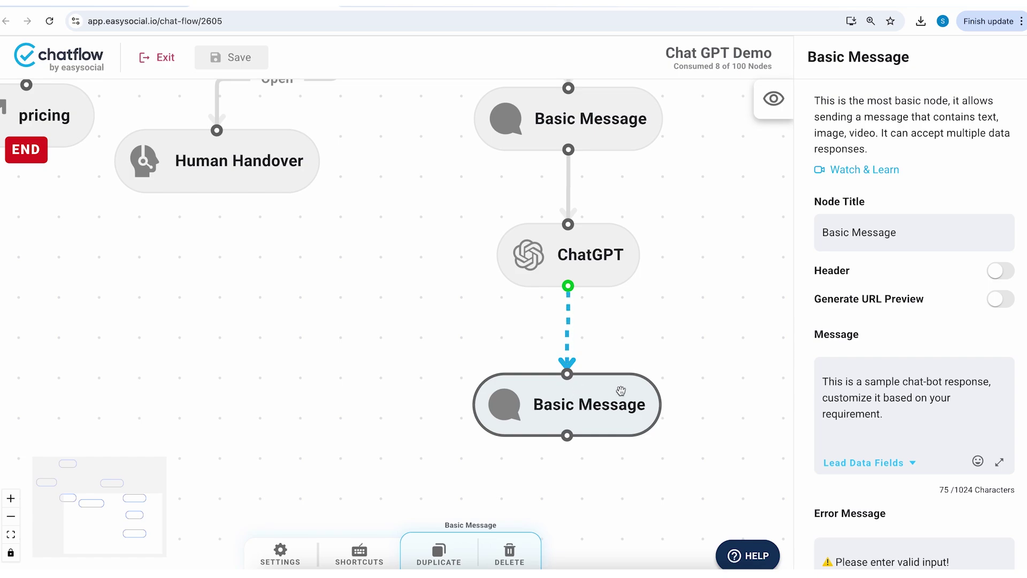
{"action": "left_click_drag", "start_coordinate": [886, 415], "coordinate": [756, 357]}
{"action": "type", "text": "We hope we were able to help you"}
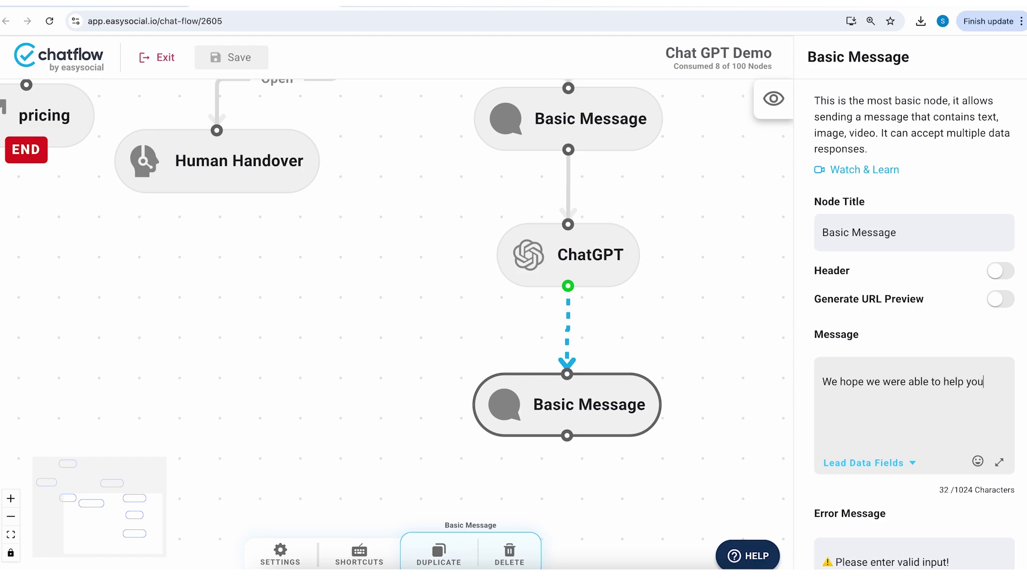
{"action": "type", "text": "Have a great day ahead."}
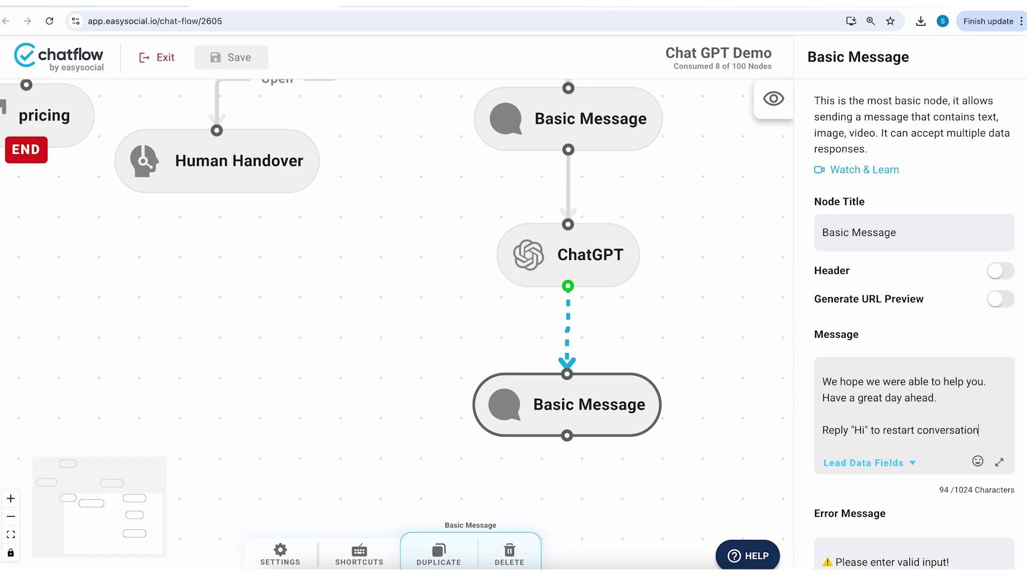
{"action": "scroll", "coordinate": [830, 318], "scroll_direction": "down", "scroll_amount": 10}
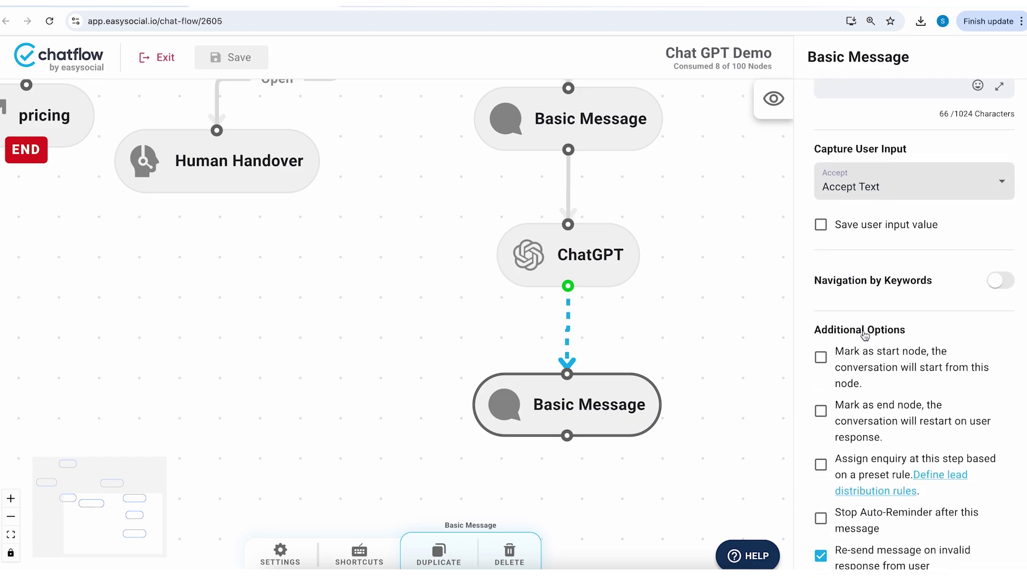
{"action": "left_click", "coordinate": [869, 416]}
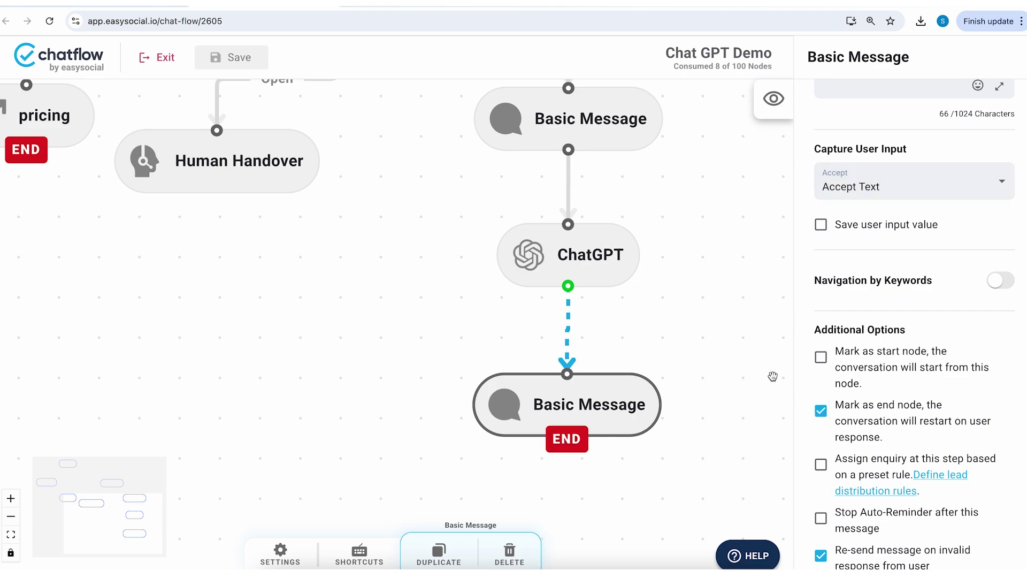
Title the closing node 'Thank you message' and align it under ChatGPT
{"action": "scroll", "coordinate": [890, 381], "scroll_direction": "up", "scroll_amount": 10}
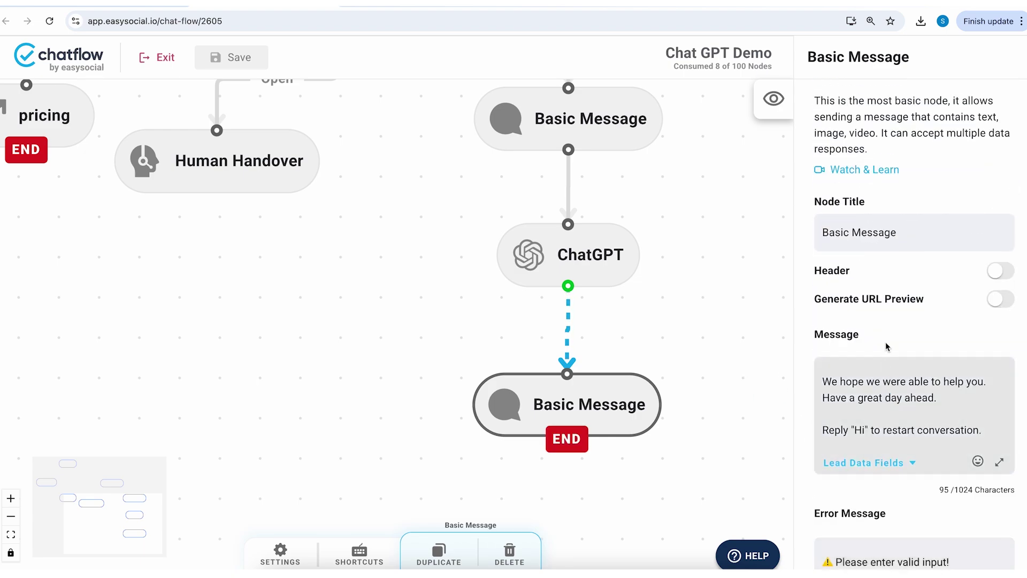
{"action": "triple_click", "coordinate": [886, 232]}
{"action": "type", "text": "T"}
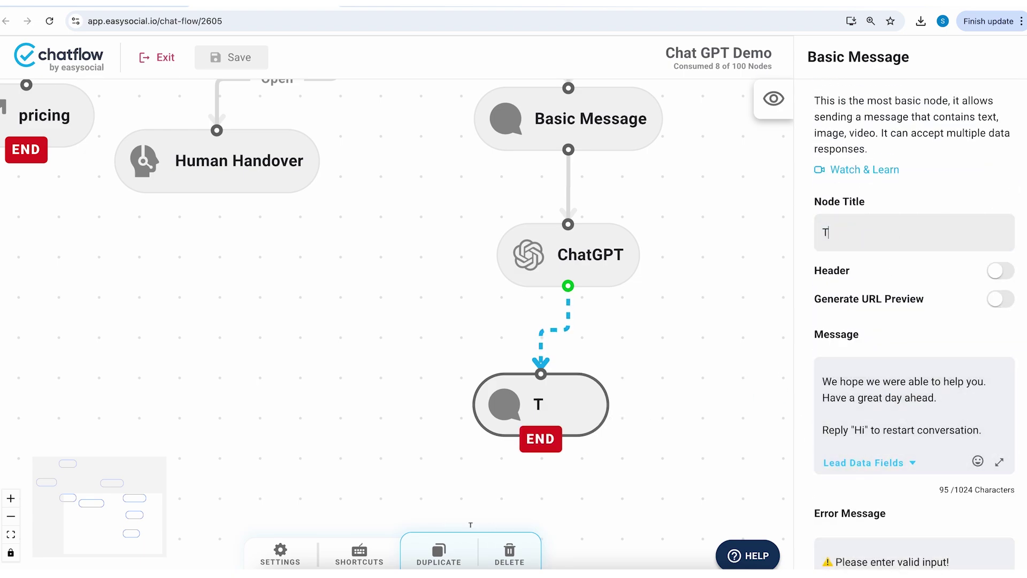
{"action": "type", "text": "hank you message"}
{"action": "left_click_drag", "start_coordinate": [586, 405], "coordinate": [570, 408]}
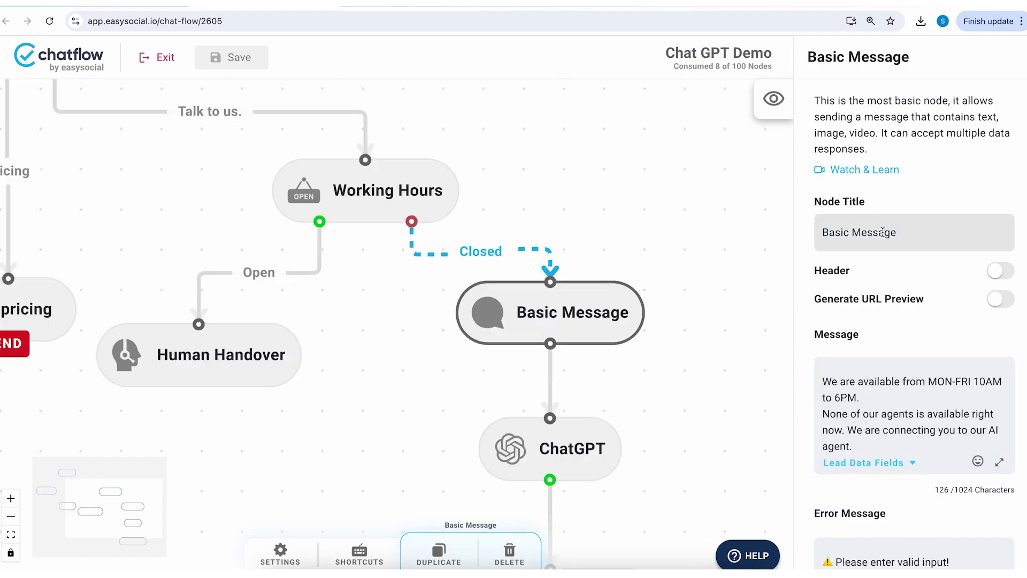
Rename the after-hours node 'Route to AI' and save the chatflow
{"action": "left_click_drag", "start_coordinate": [897, 232], "coordinate": [822, 232]}
{"action": "key", "text": "BackSpace"}
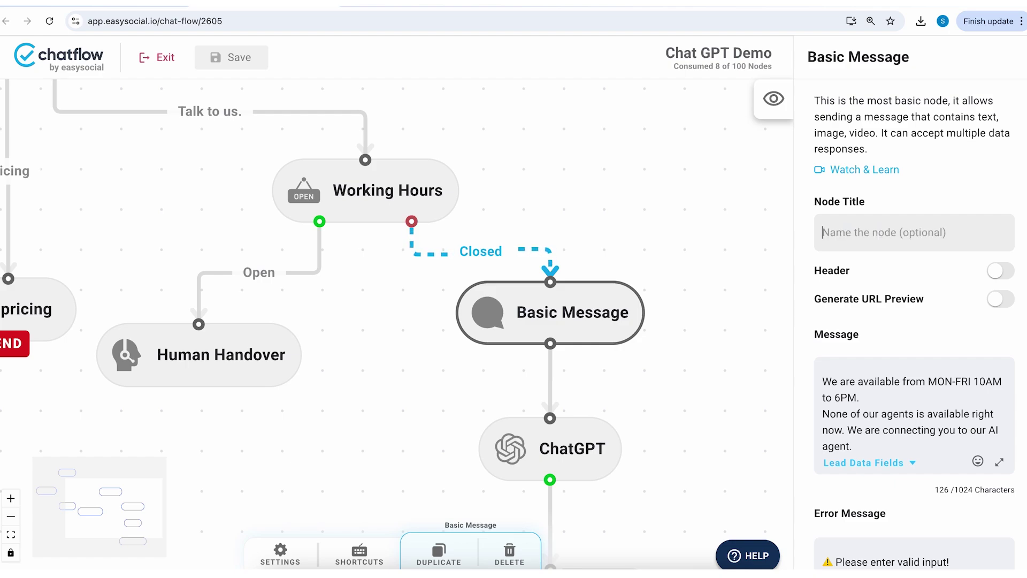
{"action": "type", "text": "Route to AI"}
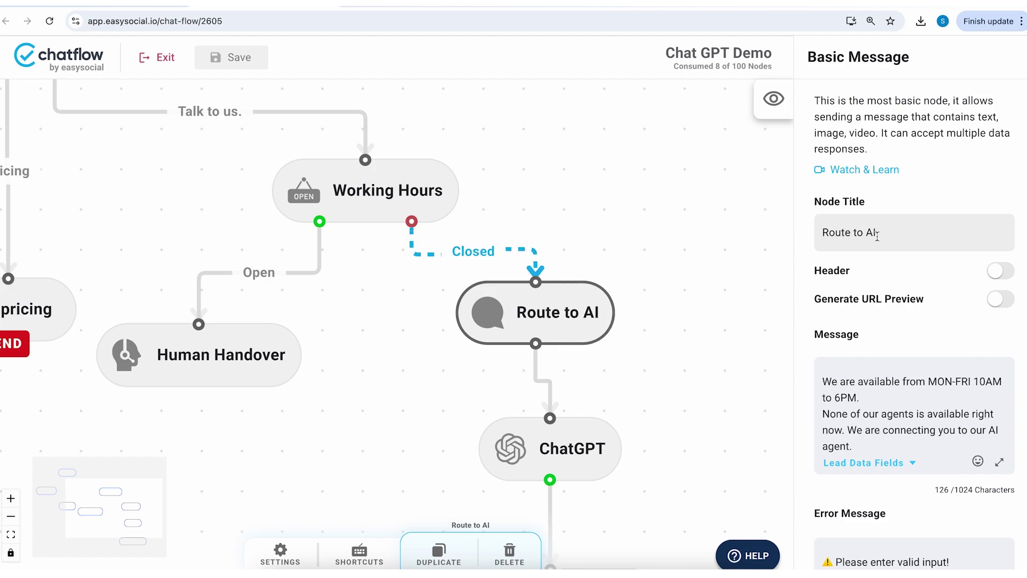
{"action": "left_click_drag", "start_coordinate": [552, 304], "coordinate": [565, 306]}
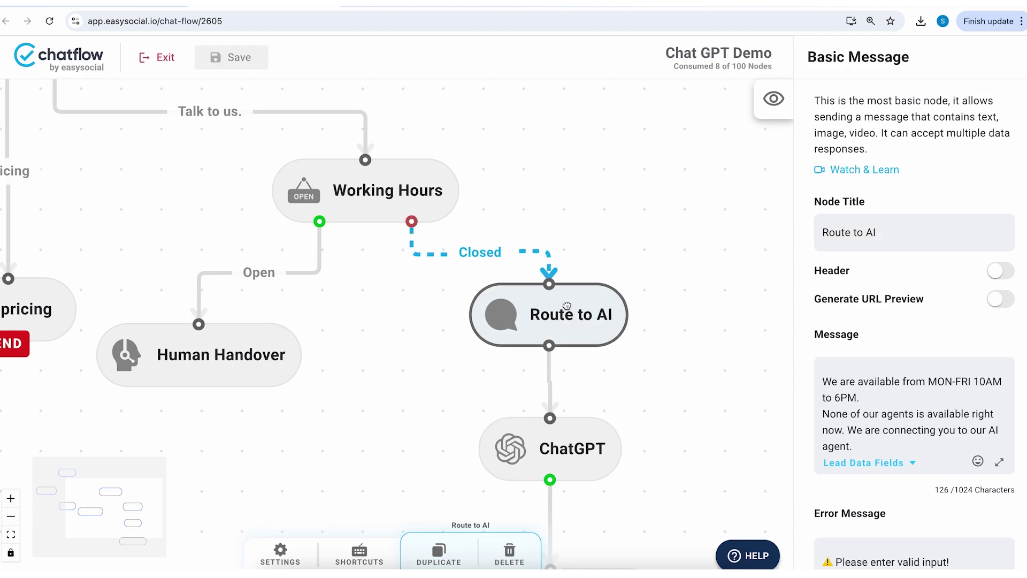
{"action": "left_click_drag", "start_coordinate": [661, 335], "coordinate": [669, 139]}
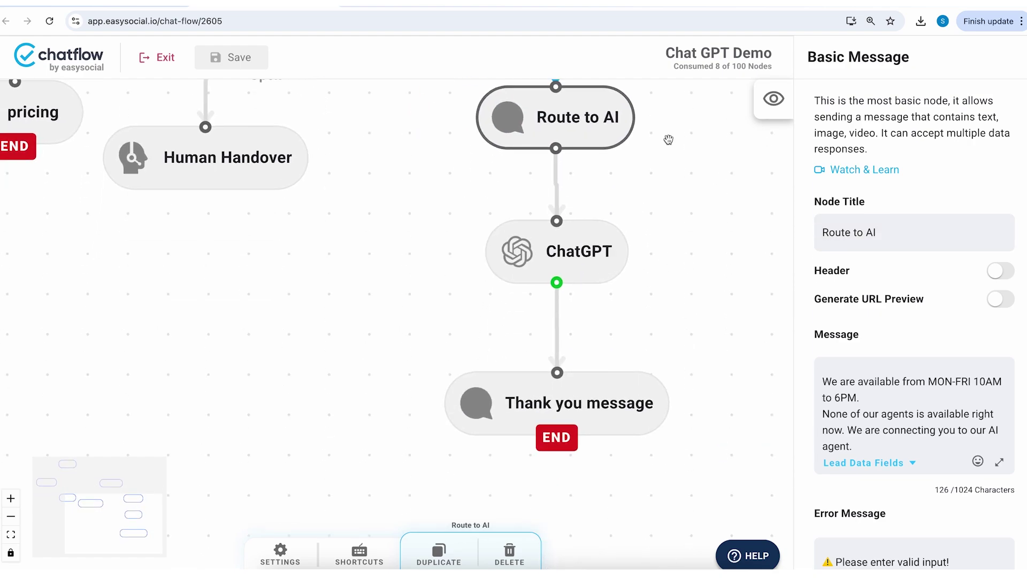
{"action": "left_click", "coordinate": [249, 57]}
In WhatsApp, send 'hi' to the bot and pick the 'Talk to us.' reply
{"action": "left_click", "coordinate": [616, 572]}
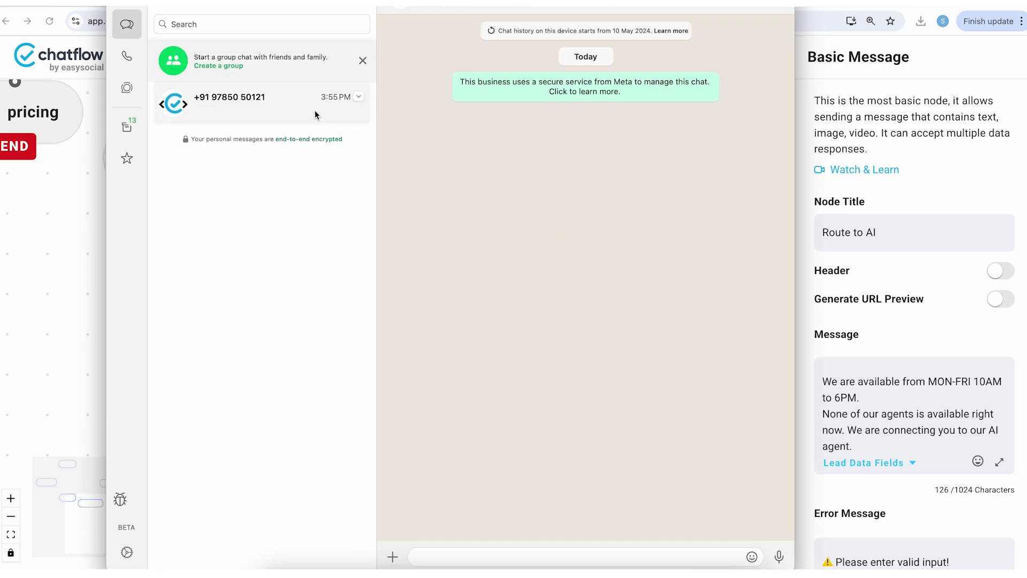
{"action": "type", "text": "hi"}
{"action": "key", "text": "Return"}
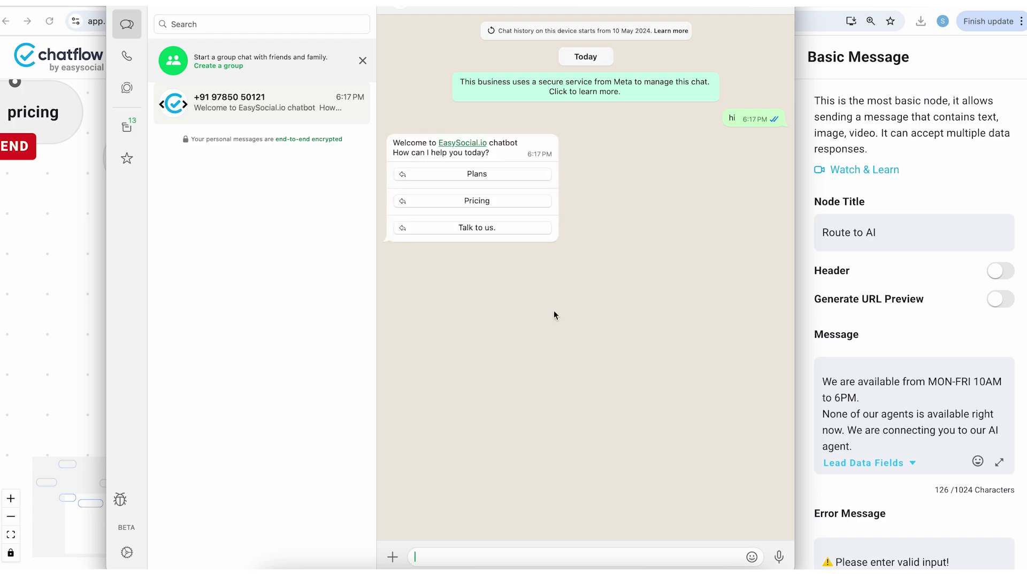
{"action": "left_click", "coordinate": [500, 229]}
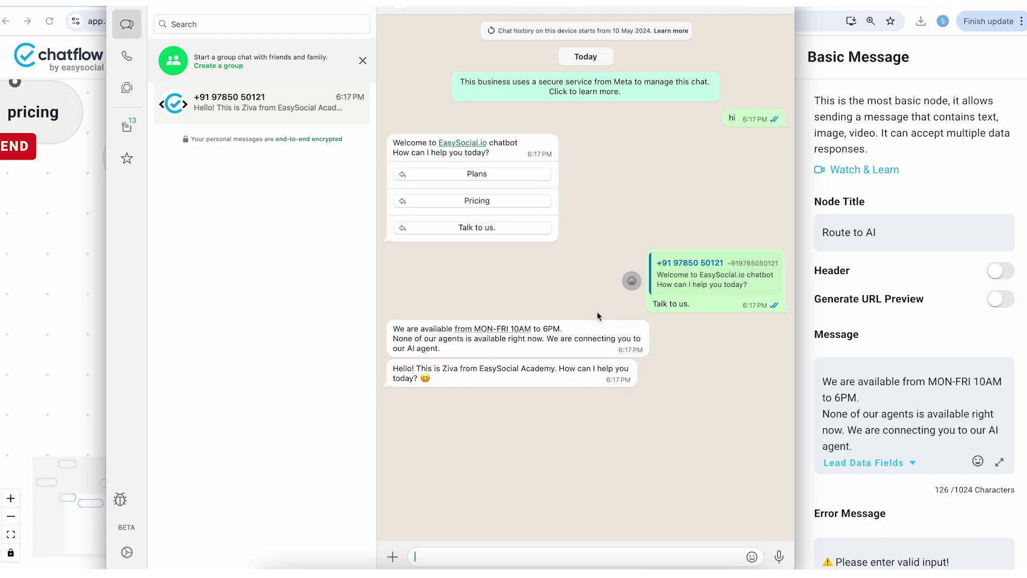
Inspect the Working Hours step and select its Closed branch
{"action": "left_click", "coordinate": [63, 197]}
{"action": "left_click_drag", "start_coordinate": [348, 174], "coordinate": [349, 421]}
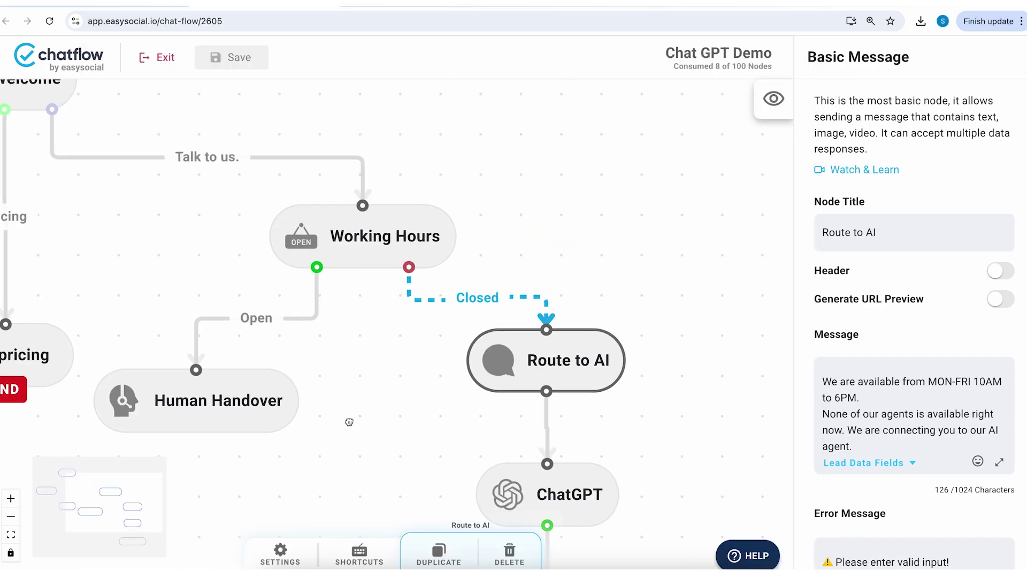
{"action": "left_click", "coordinate": [385, 238]}
{"action": "scroll", "coordinate": [971, 290], "scroll_direction": "down", "scroll_amount": 8}
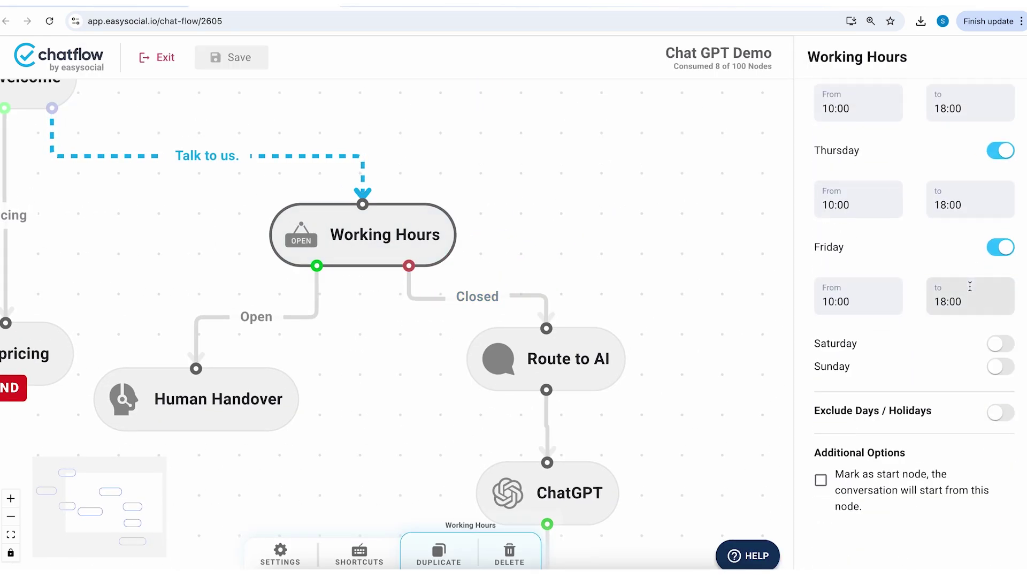
{"action": "left_click", "coordinate": [485, 305]}
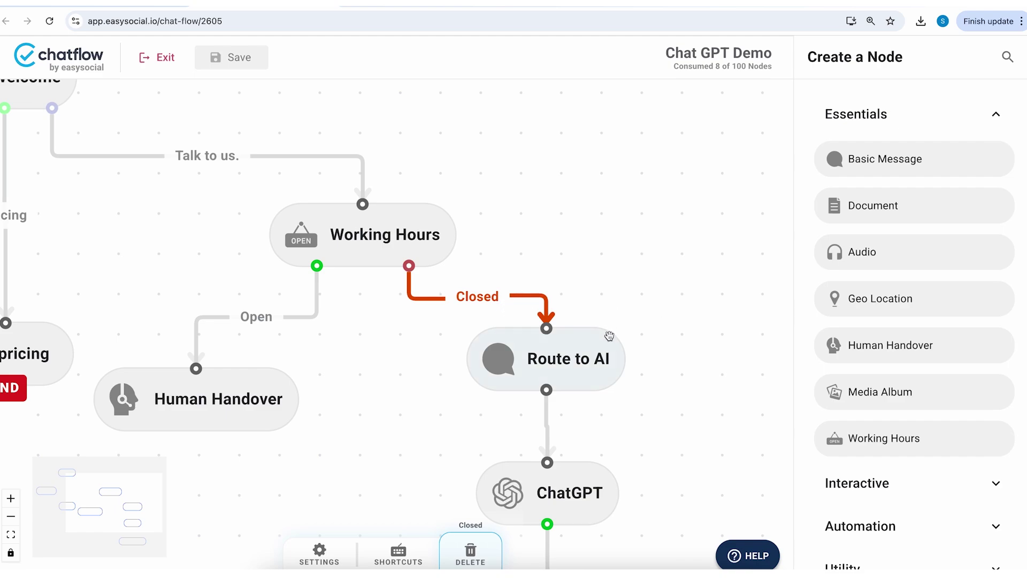
{"action": "scroll", "coordinate": [672, 319], "scroll_direction": "down", "scroll_amount": 3}
Preview the Route to AI message, then show the ChatGPT step's Sales Agent settings
{"action": "left_click", "coordinate": [579, 225]}
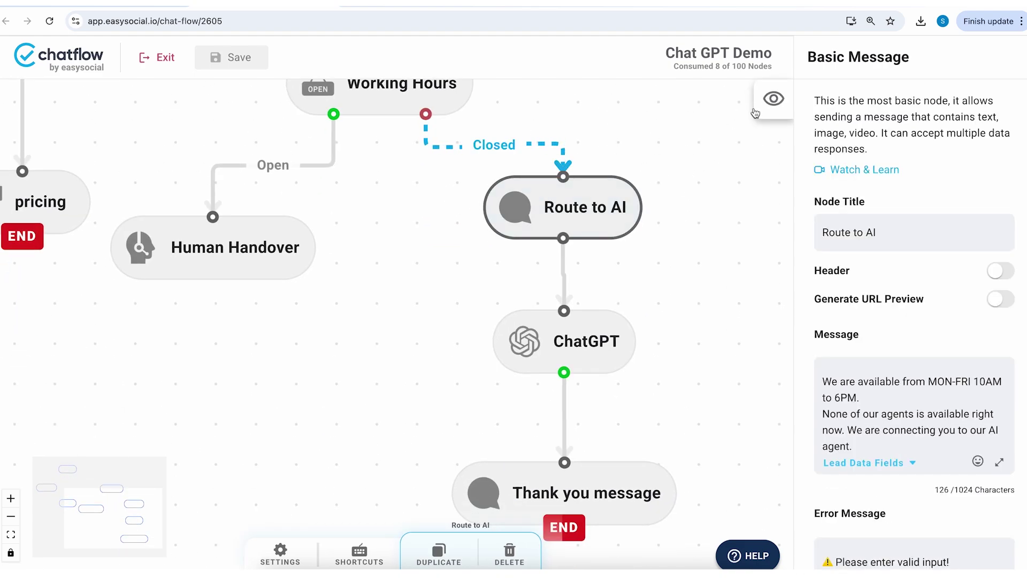
{"action": "left_click", "coordinate": [773, 98]}
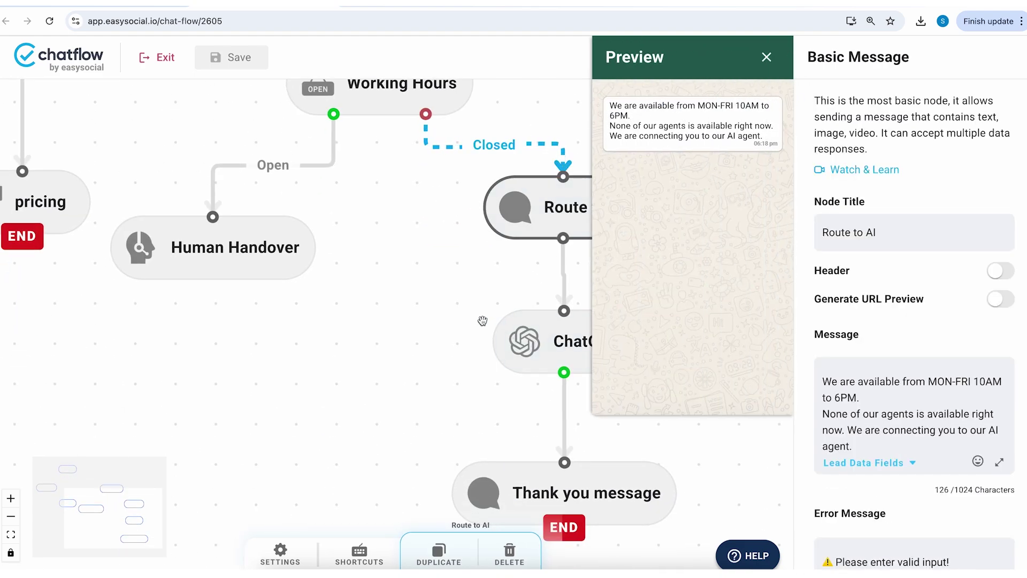
{"action": "left_click_drag", "start_coordinate": [480, 320], "coordinate": [339, 306]}
{"action": "left_click", "coordinate": [456, 316]}
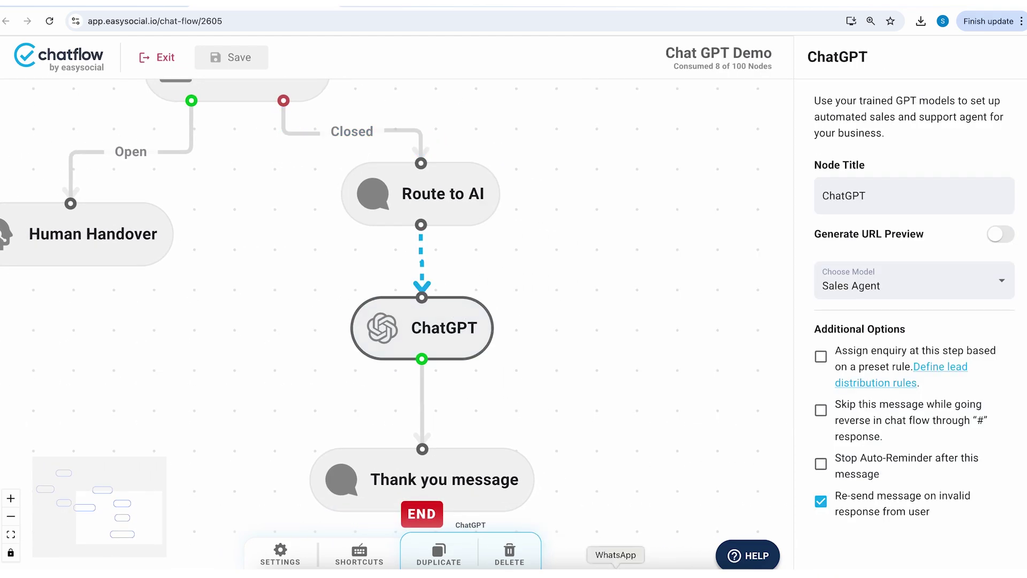
Ask the AI agent 'tell me about easysocial' in the WhatsApp chat
{"action": "left_click", "coordinate": [616, 568]}
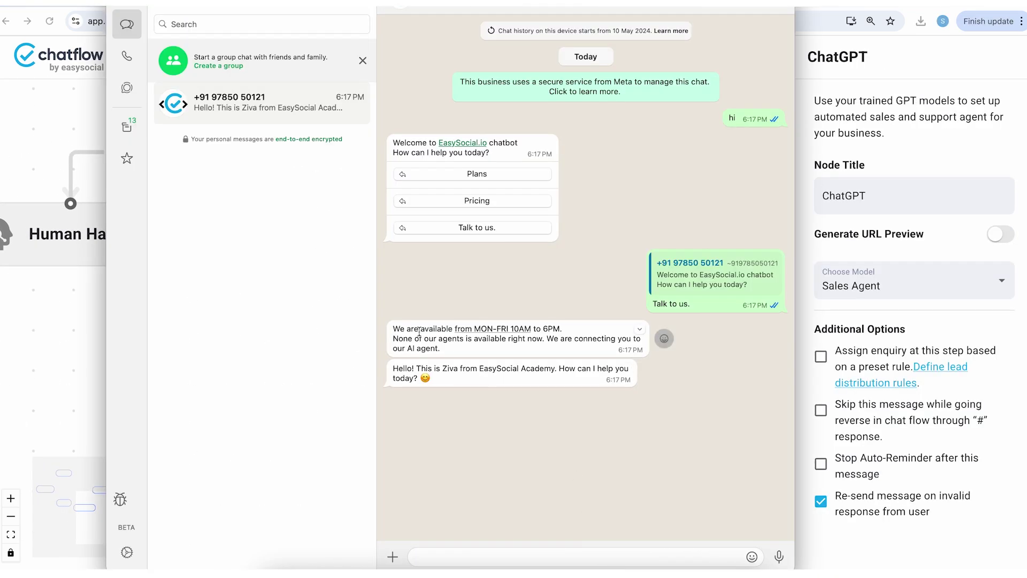
{"action": "left_click_drag", "start_coordinate": [393, 368], "coordinate": [446, 379]}
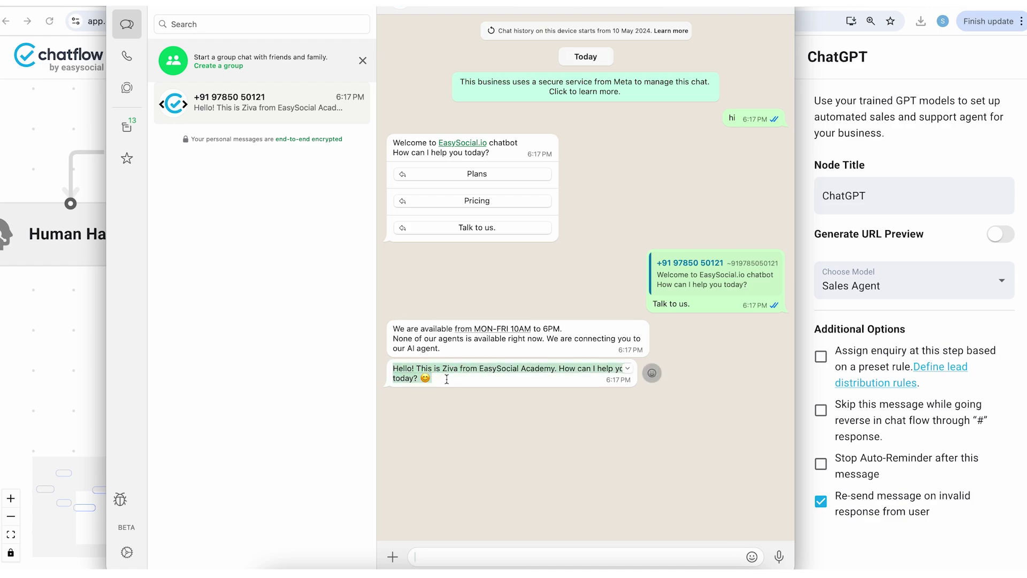
{"action": "left_click", "coordinate": [448, 378]}
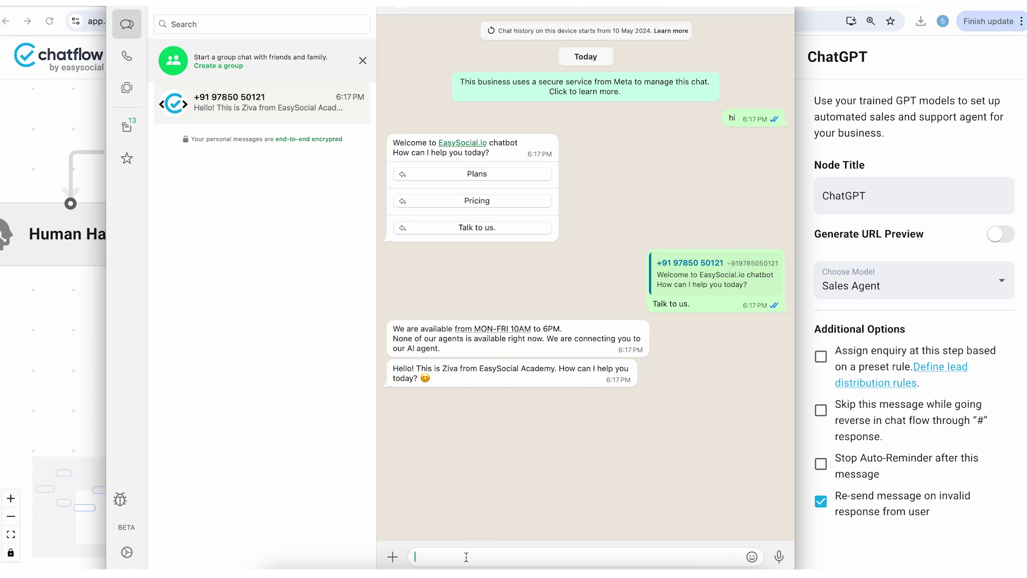
{"action": "type", "text": "tell me an"}
{"action": "key", "text": "BackSpace"}
{"action": "type", "text": "bout easysocial"}
{"action": "key", "text": "Return"}
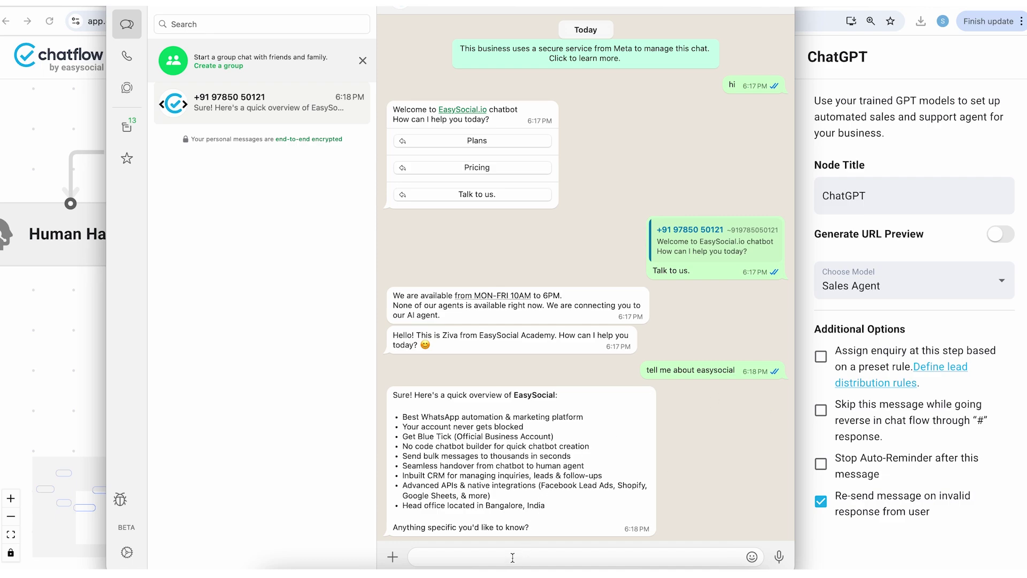
Ask the agent 'What plans do you offer?'
{"action": "type", "text": "What plands"}
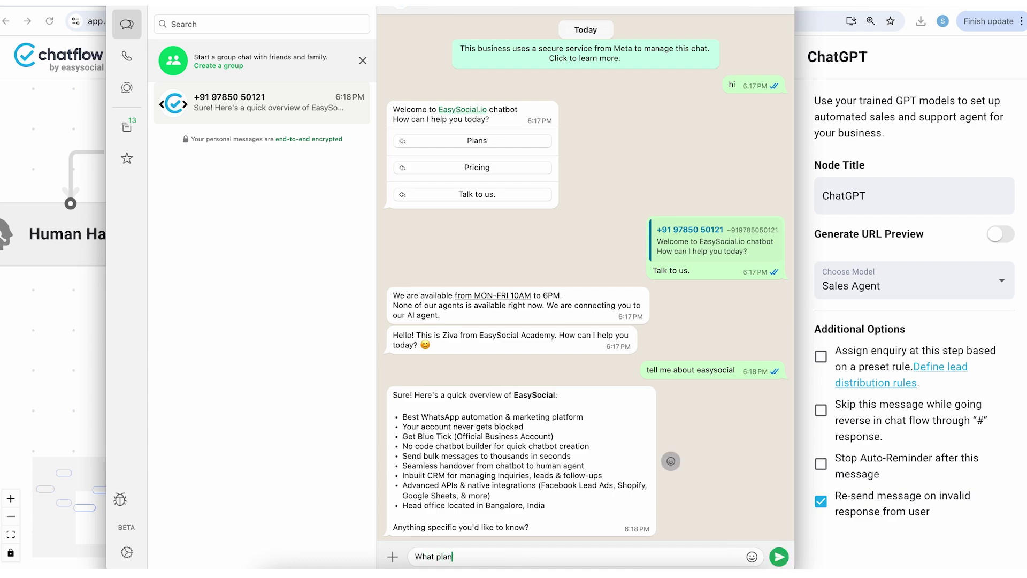
{"action": "key", "text": "BackSpace"}
{"action": "key", "text": "BackSpace"}
{"action": "type", "text": "s do you offer?"}
{"action": "key", "text": "Return"}
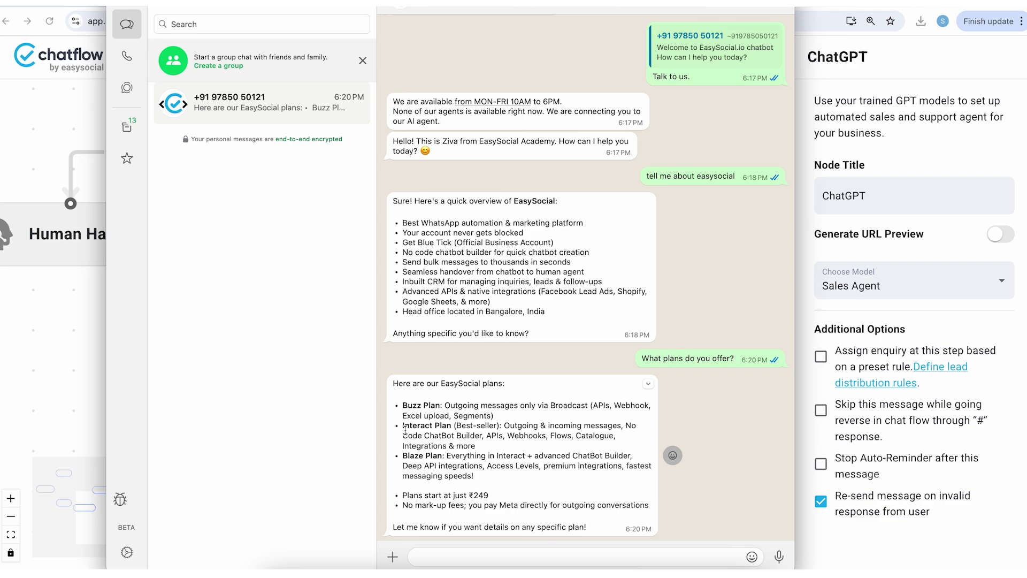
Send 'Can you answer me in hindi' and 'what is your name' to the agent
{"action": "left_click", "coordinate": [430, 554]}
{"action": "type", "text": "Can y"}
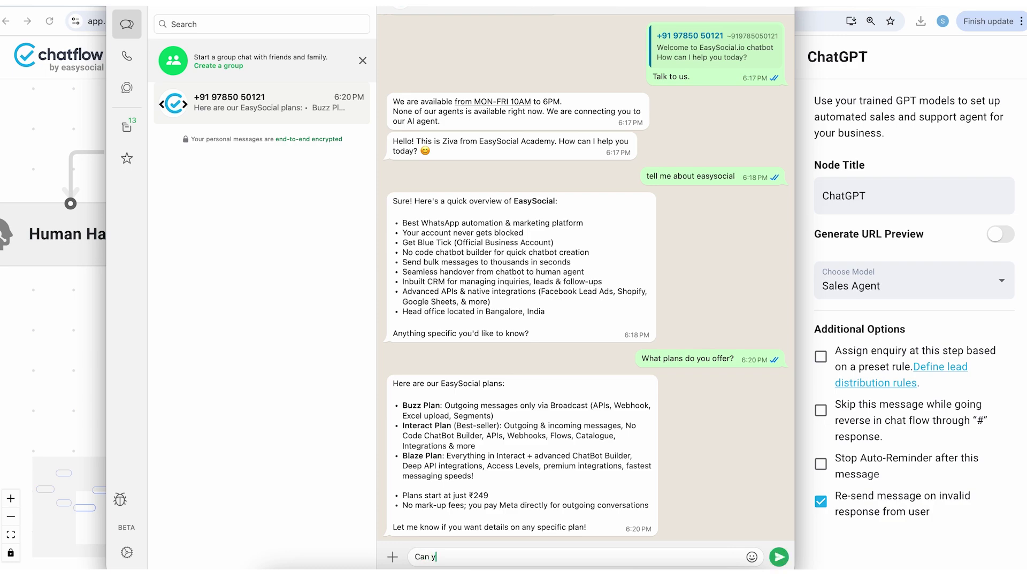
{"action": "type", "text": "ou answer me in hindi"}
{"action": "key", "text": "Return"}
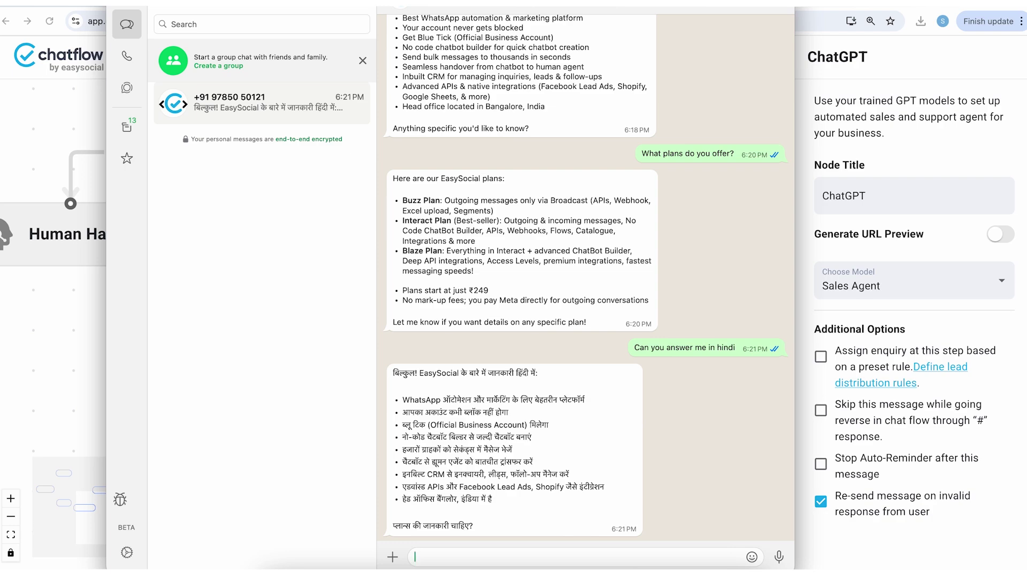
{"action": "type", "text": "wha"}
{"action": "key", "text": "BackSpace"}
{"action": "key", "text": "BackSpace"}
{"action": "key", "text": "BackSpace"}
{"action": "key", "text": "BackSpace"}
{"action": "key", "text": "BackSpace"}
{"action": "key", "text": "BackSpace"}
{"action": "key", "text": "BackSpace"}
{"action": "key", "text": "BackSpace"}
{"action": "type", "text": "what is your name"}
{"action": "key", "text": "Return"}
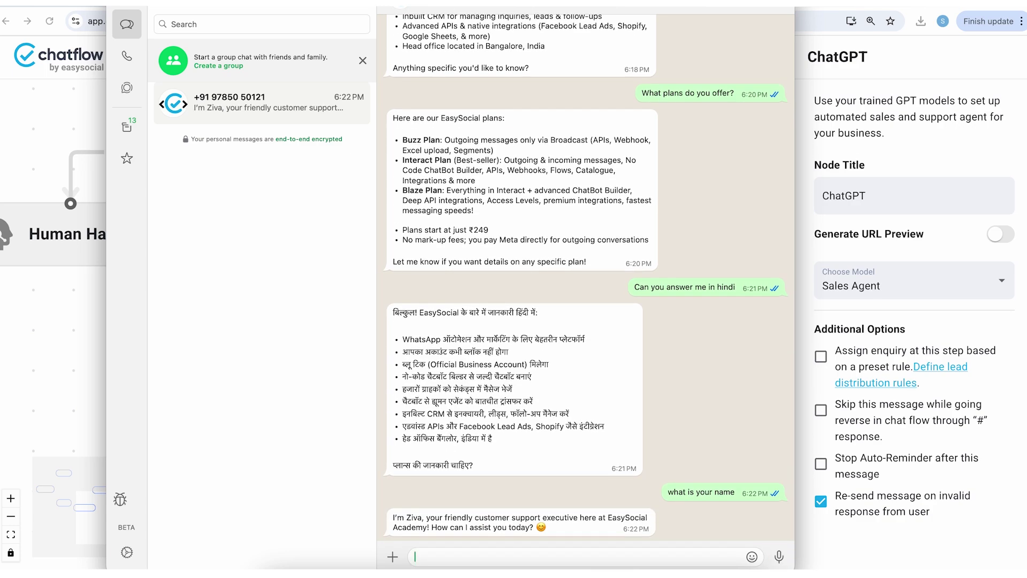
Ask 'where are you from?' and scroll through the agent's replies
{"action": "type", "text": "where are you from?"}
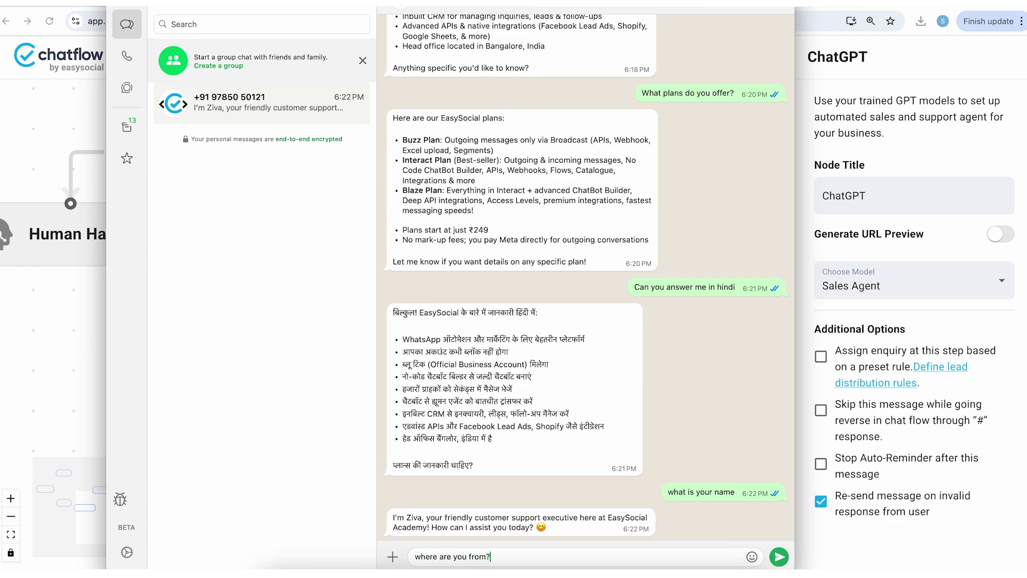
{"action": "key", "text": "Return"}
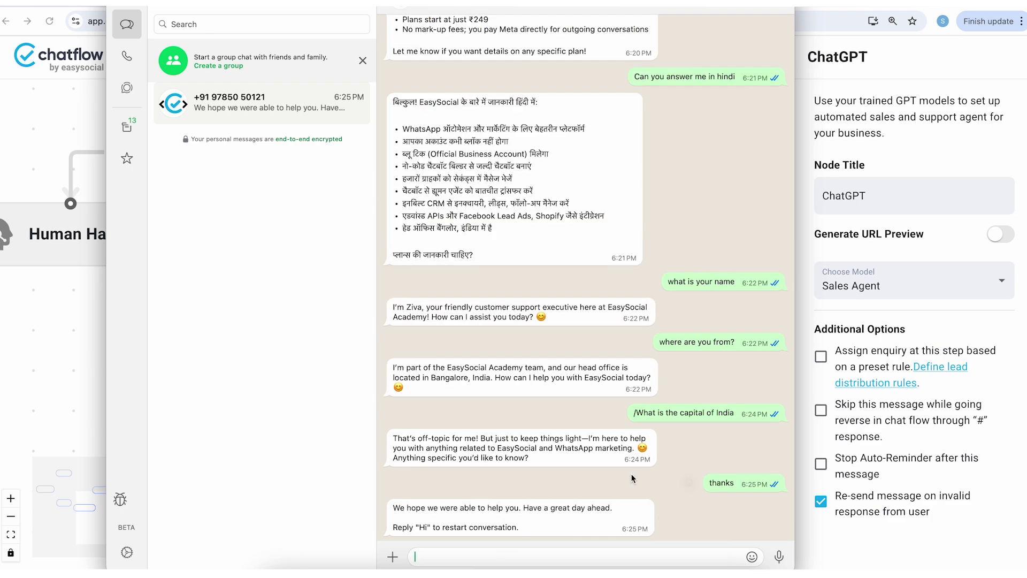
{"action": "scroll", "coordinate": [648, 459], "scroll_direction": "up", "scroll_amount": 1}
{"action": "scroll", "coordinate": [648, 459], "scroll_direction": "down", "scroll_amount": 1}
{"action": "scroll", "coordinate": [648, 459], "scroll_direction": "up", "scroll_amount": 1}
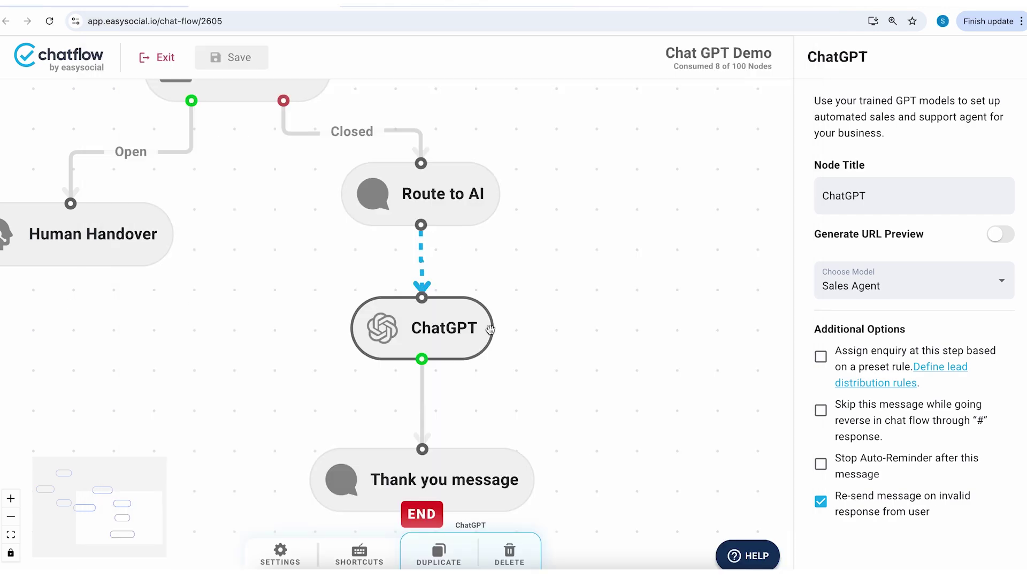
Open the Thank you message node's settings in the chatflow
{"action": "scroll", "coordinate": [672, 182], "scroll_direction": "down", "scroll_amount": 5}
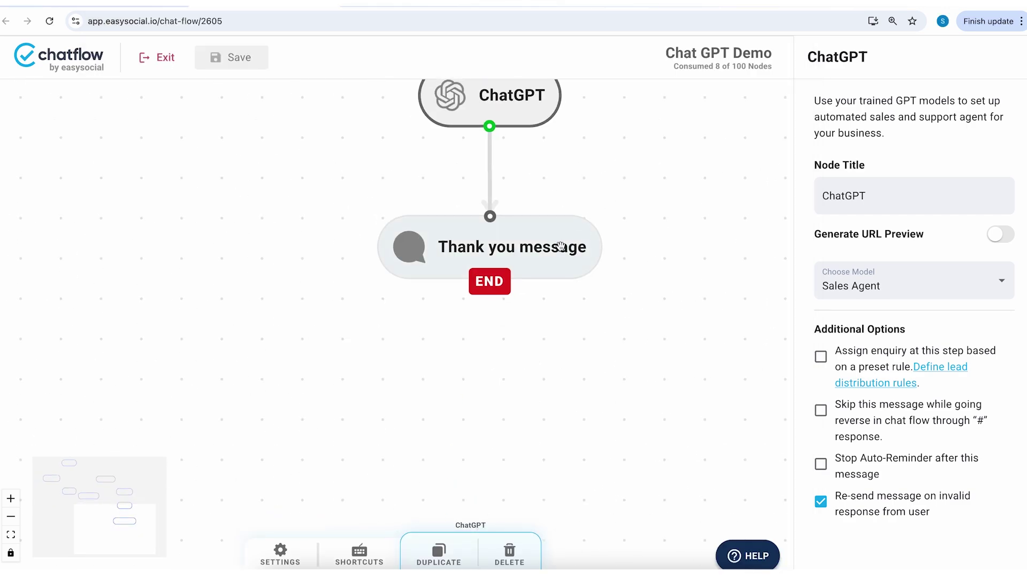
{"action": "left_click", "coordinate": [560, 247]}
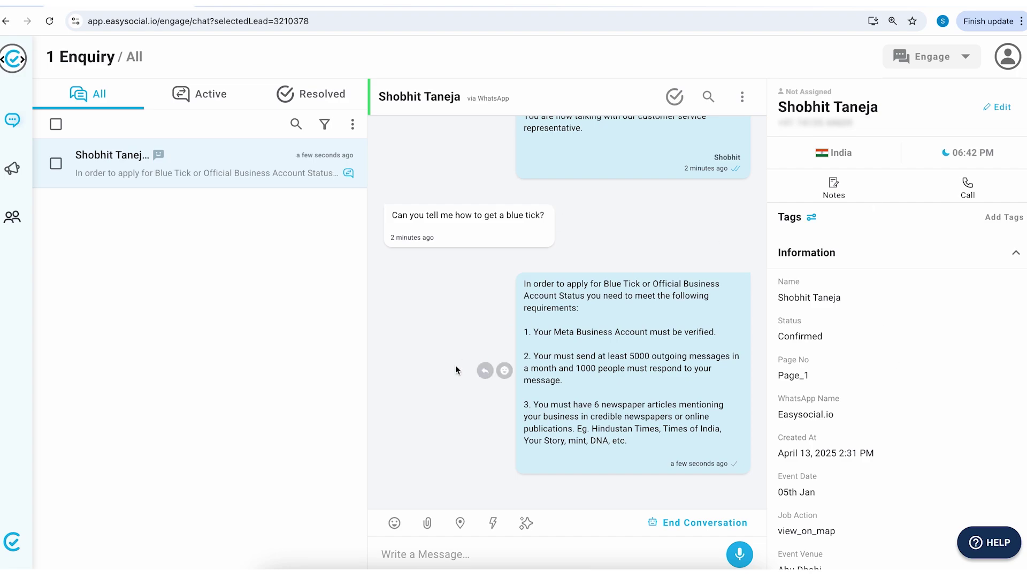
Choose Add to AI Training, tick the blue-tick question and its reply, and Train AI
{"action": "mouse_move", "coordinate": [500, 207]}
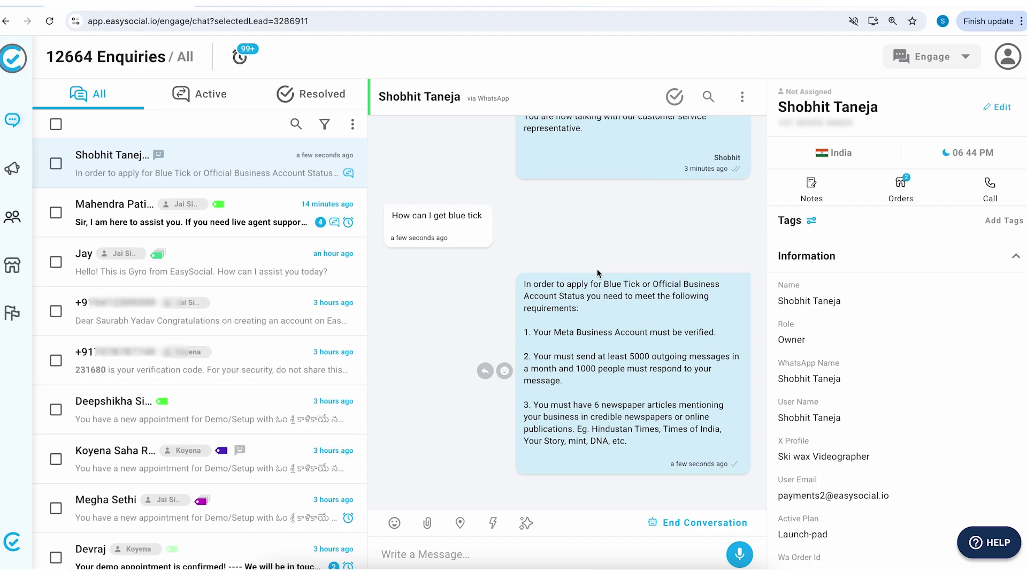
{"action": "left_click", "coordinate": [742, 97]}
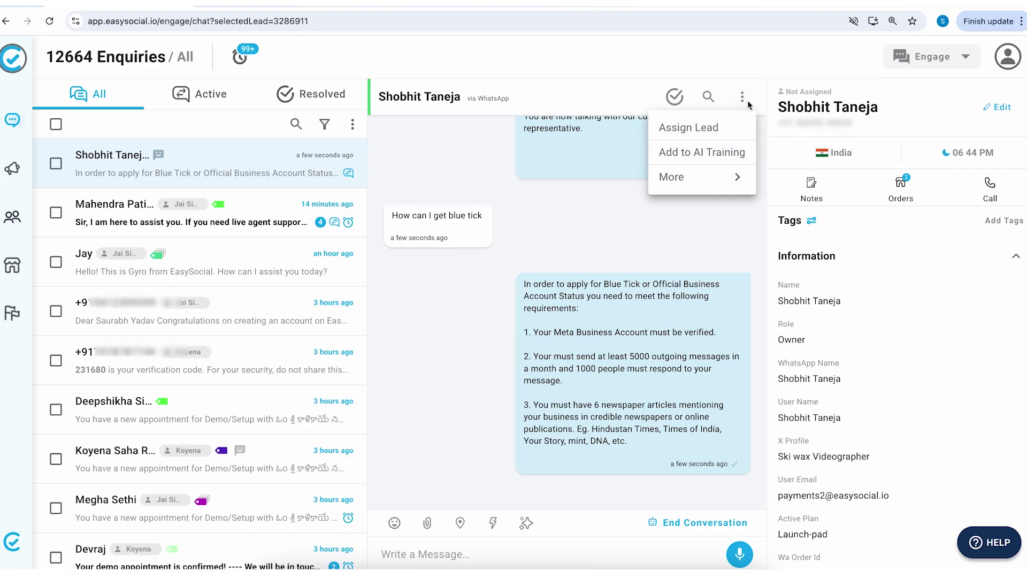
{"action": "left_click", "coordinate": [690, 153]}
{"action": "left_click", "coordinate": [504, 225]}
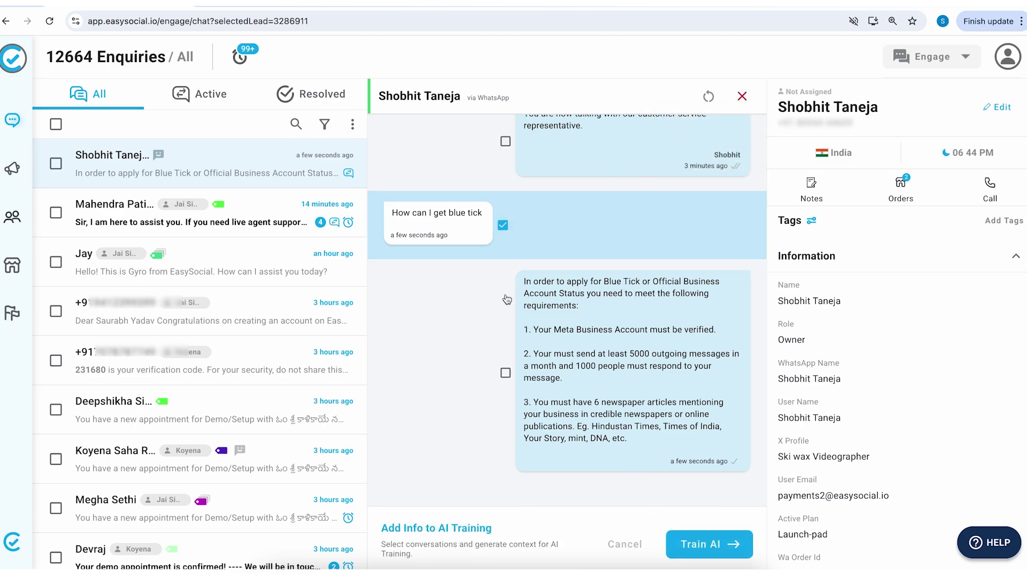
{"action": "left_click", "coordinate": [504, 371]}
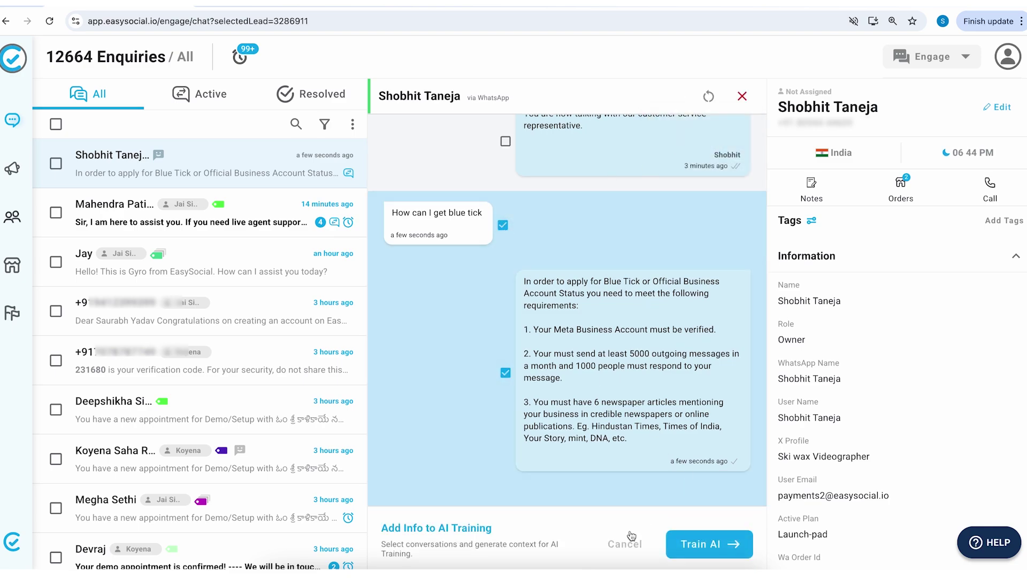
{"action": "left_click", "coordinate": [722, 549]}
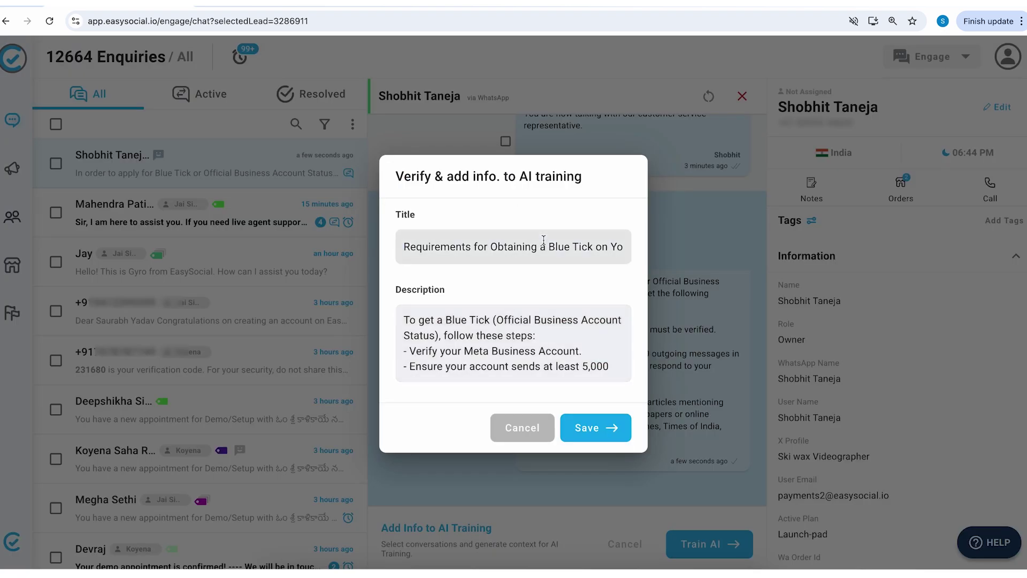
Review the generated title and description and save them to the training set
{"action": "left_click_drag", "start_coordinate": [536, 246], "coordinate": [676, 251]}
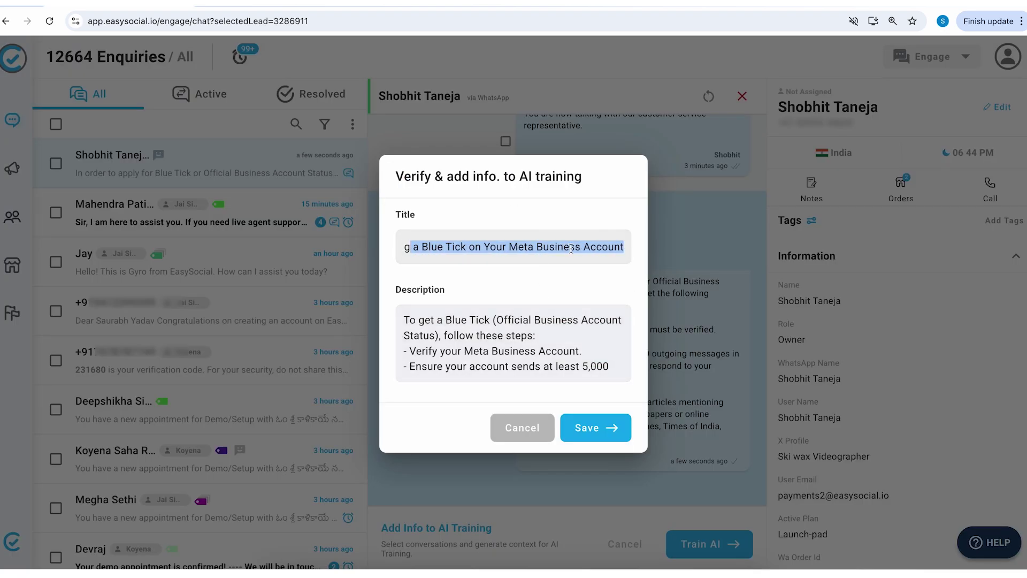
{"action": "left_click", "coordinate": [531, 321]}
{"action": "scroll", "coordinate": [531, 321], "scroll_direction": "down", "scroll_amount": 5}
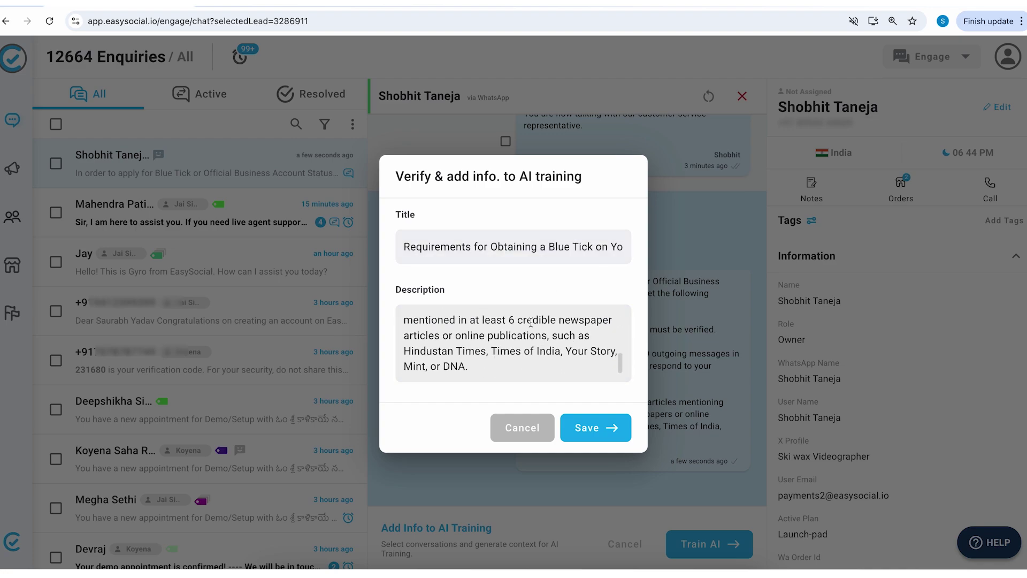
{"action": "left_click", "coordinate": [619, 437]}
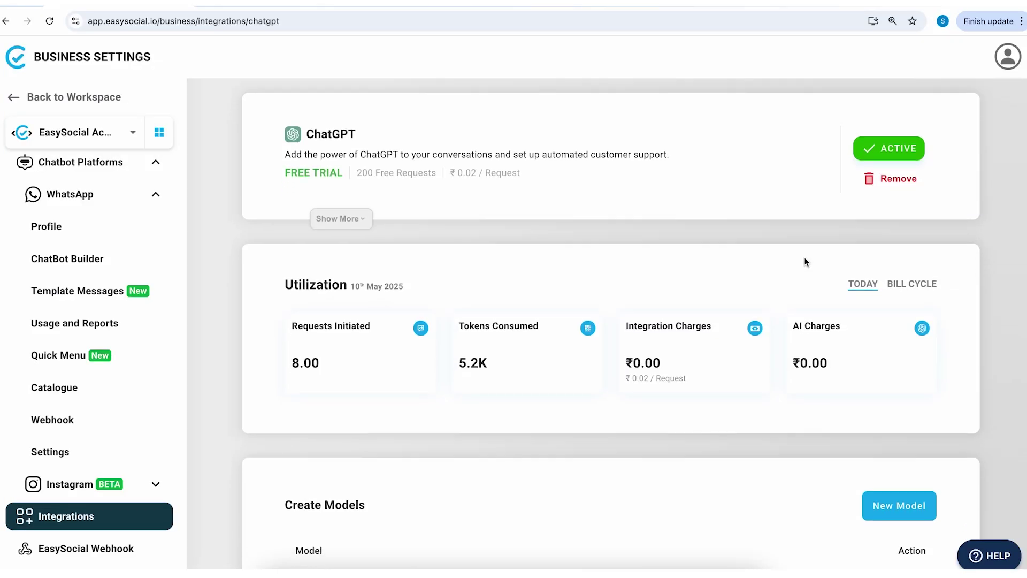
{"action": "scroll", "coordinate": [804, 256], "scroll_direction": "down", "scroll_amount": 1}
{"action": "scroll", "coordinate": [804, 257], "scroll_direction": "up", "scroll_amount": 1}
{"action": "scroll", "coordinate": [805, 260], "scroll_direction": "up", "scroll_amount": 1}
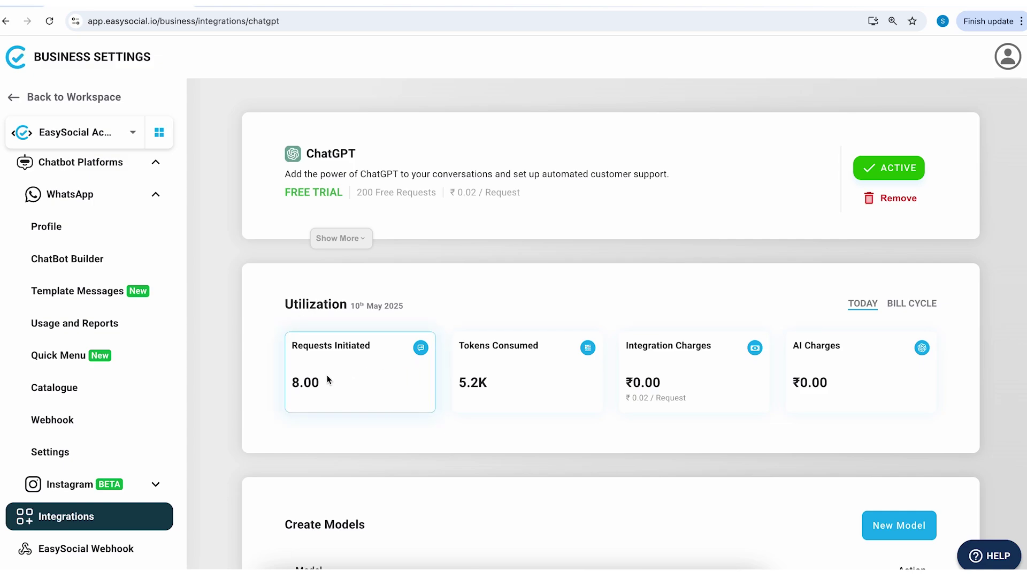
{"action": "left_click_drag", "start_coordinate": [291, 382], "coordinate": [333, 386]}
{"action": "left_click", "coordinate": [335, 386]}
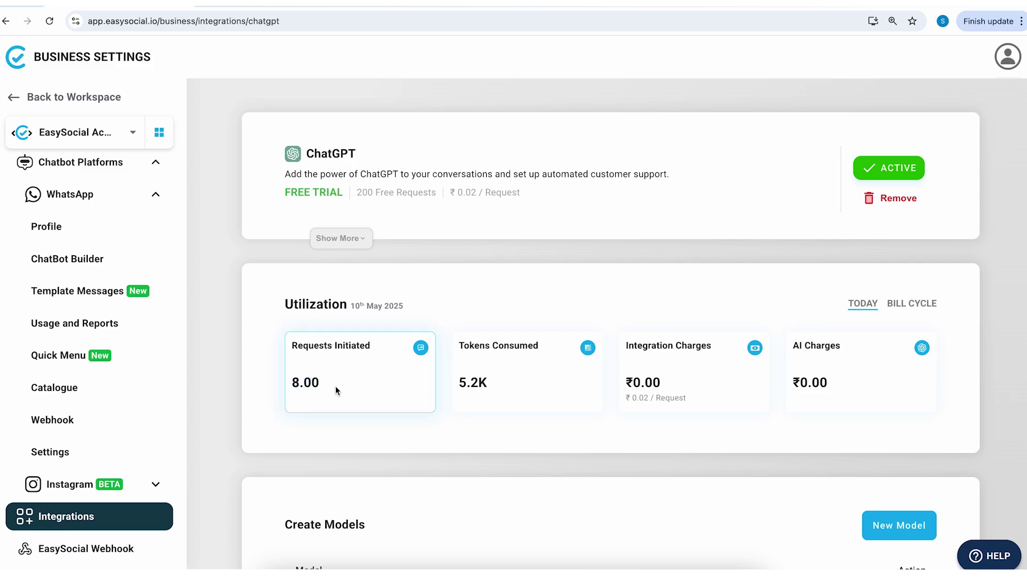
{"action": "left_click", "coordinate": [88, 99]}
{"action": "left_click", "coordinate": [133, 171]}
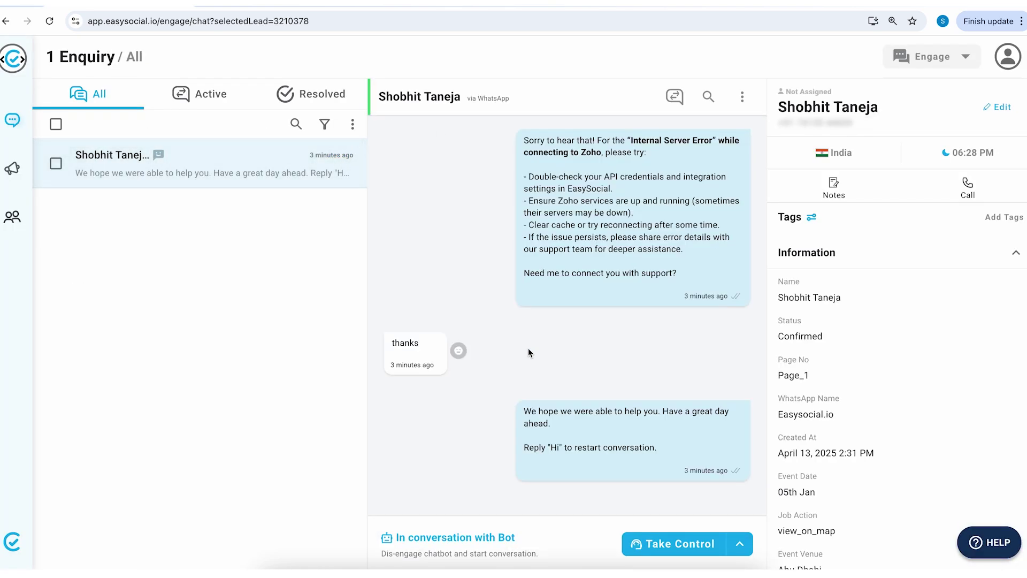
{"action": "scroll", "coordinate": [468, 378], "scroll_direction": "down", "scroll_amount": 5}
{"action": "scroll", "coordinate": [468, 378], "scroll_direction": "down", "scroll_amount": 12}
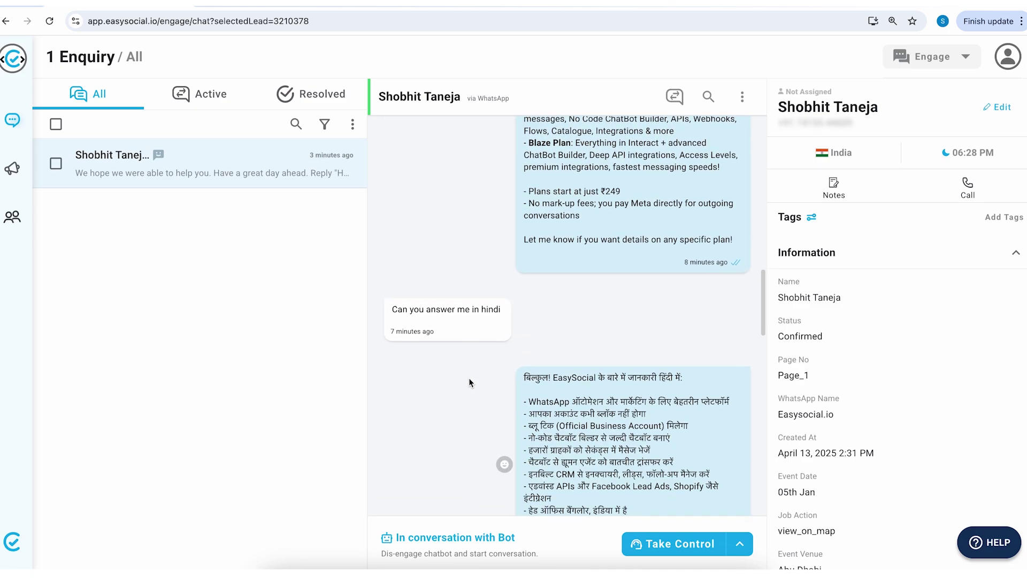
{"action": "scroll", "coordinate": [469, 377], "scroll_direction": "down", "scroll_amount": 8}
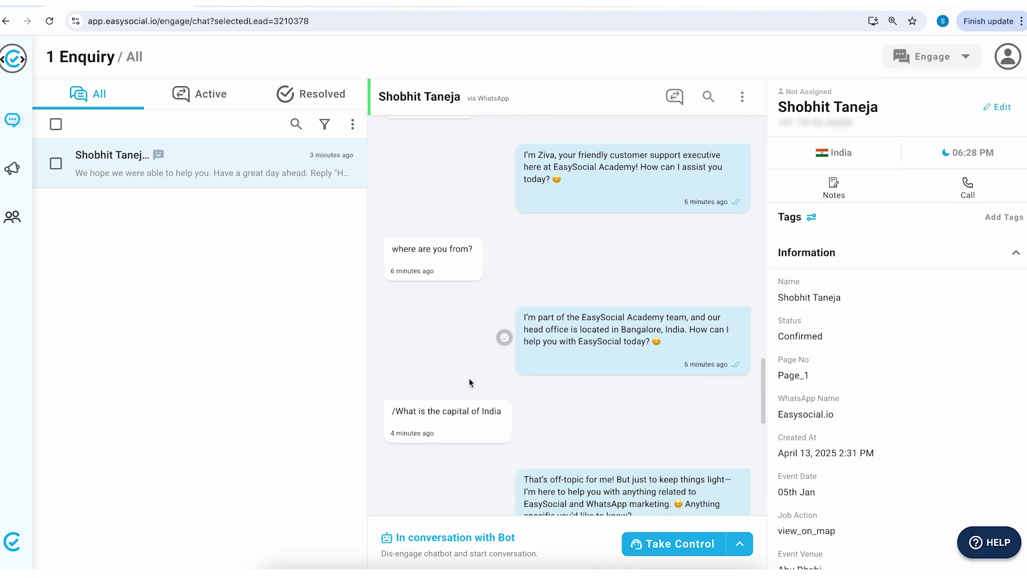
{"action": "scroll", "coordinate": [469, 377], "scroll_direction": "down", "scroll_amount": 6}
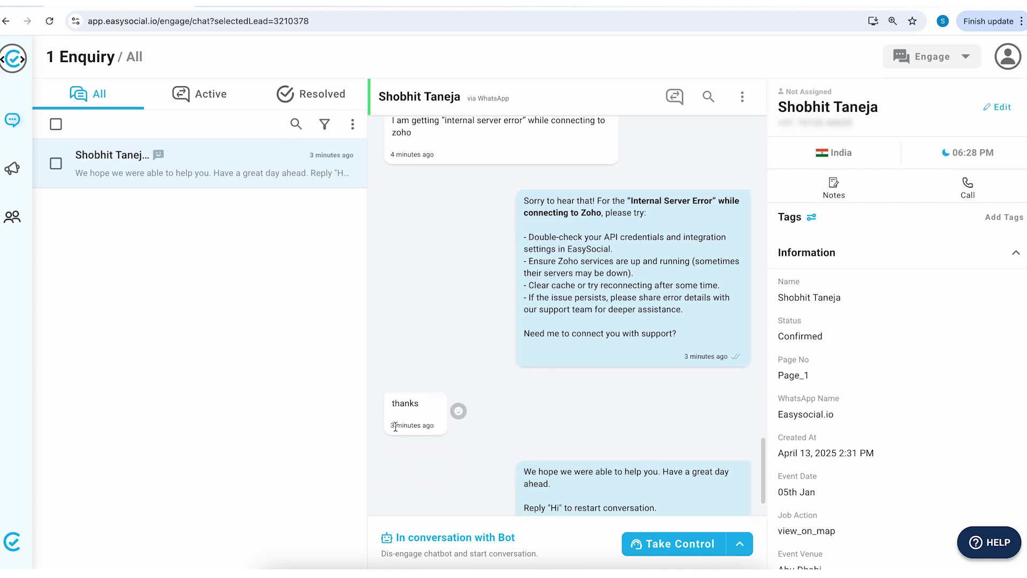
{"action": "scroll", "coordinate": [507, 384], "scroll_direction": "up", "scroll_amount": 20}
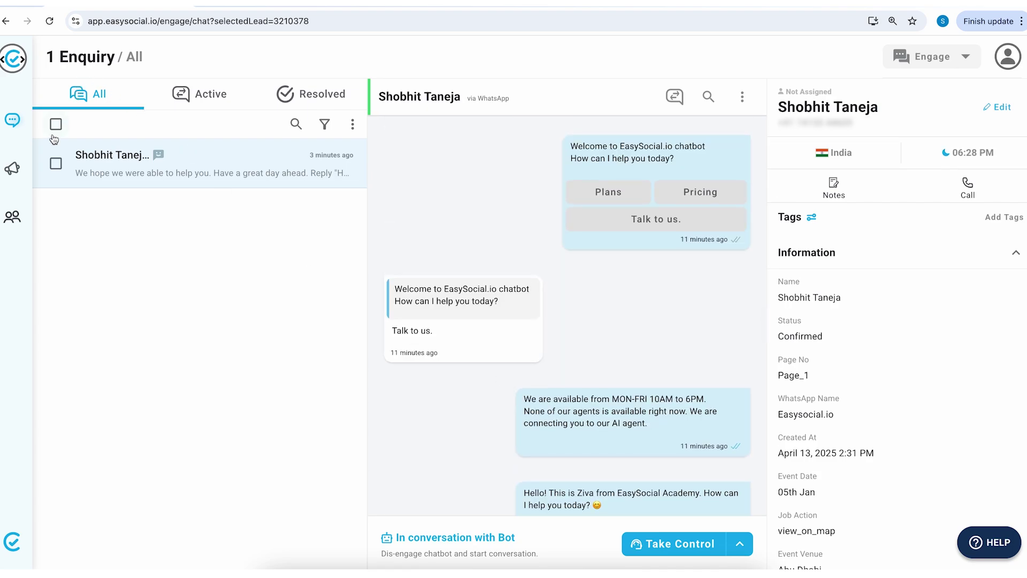
{"action": "left_click", "coordinate": [1007, 63]}
{"action": "left_click", "coordinate": [968, 140]}
{"action": "left_click", "coordinate": [80, 269]}
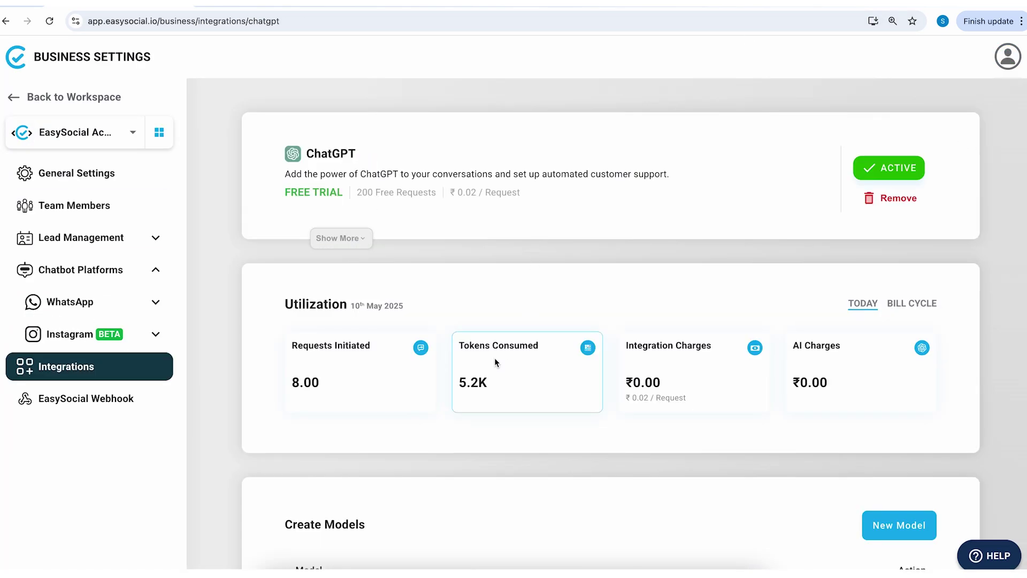
{"action": "left_click_drag", "start_coordinate": [458, 381], "coordinate": [506, 381]}
{"action": "left_click", "coordinate": [862, 303]}
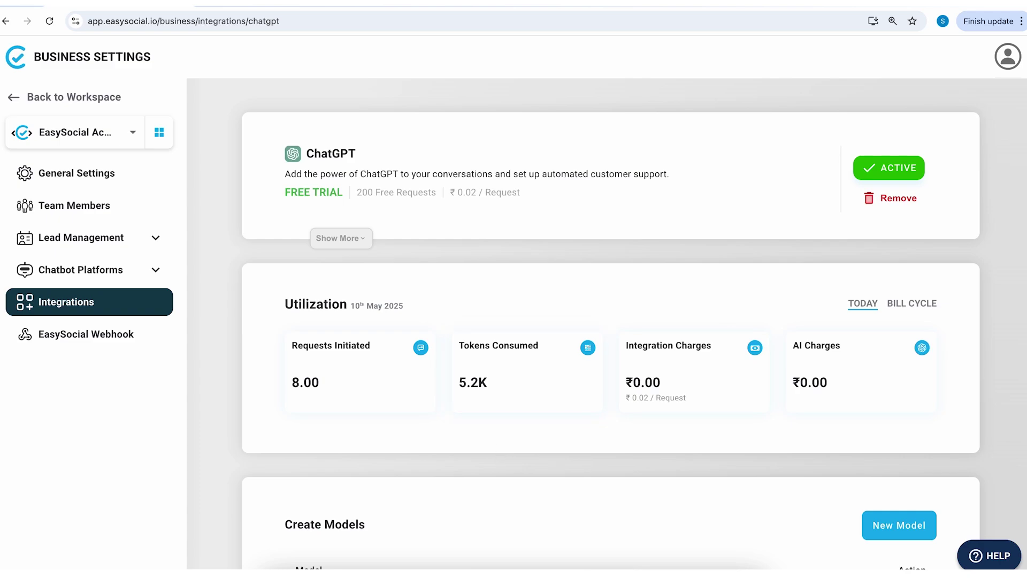
{"action": "left_click", "coordinate": [1007, 60]}
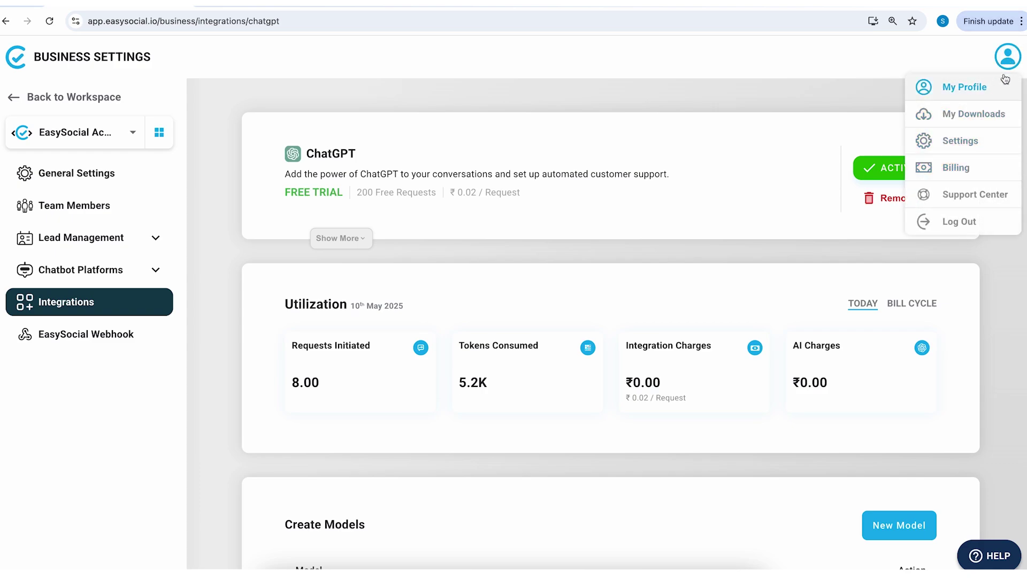
{"action": "left_click", "coordinate": [958, 168]}
{"action": "left_click", "coordinate": [104, 237]}
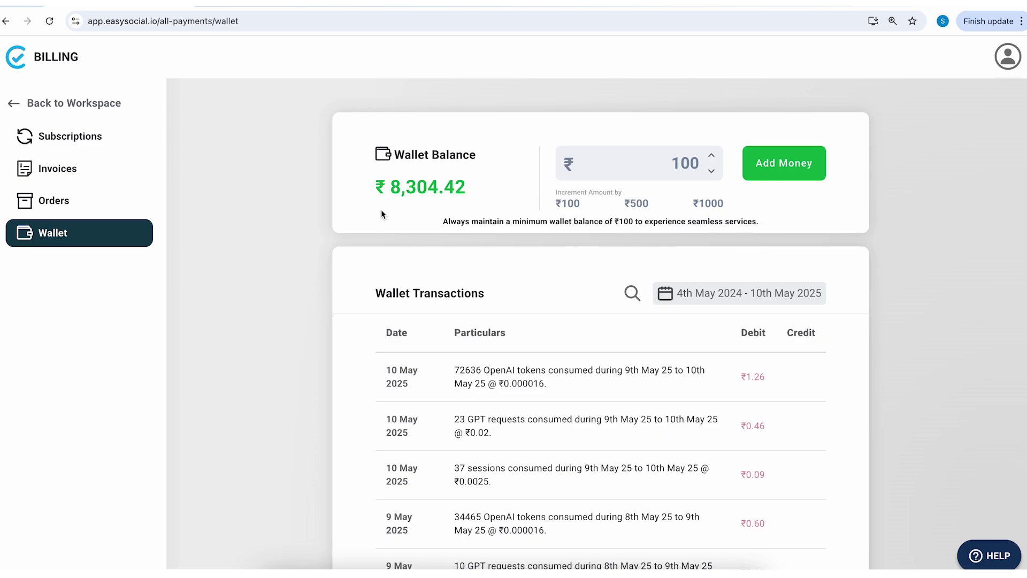
{"action": "scroll", "coordinate": [382, 213], "scroll_direction": "down", "scroll_amount": 2}
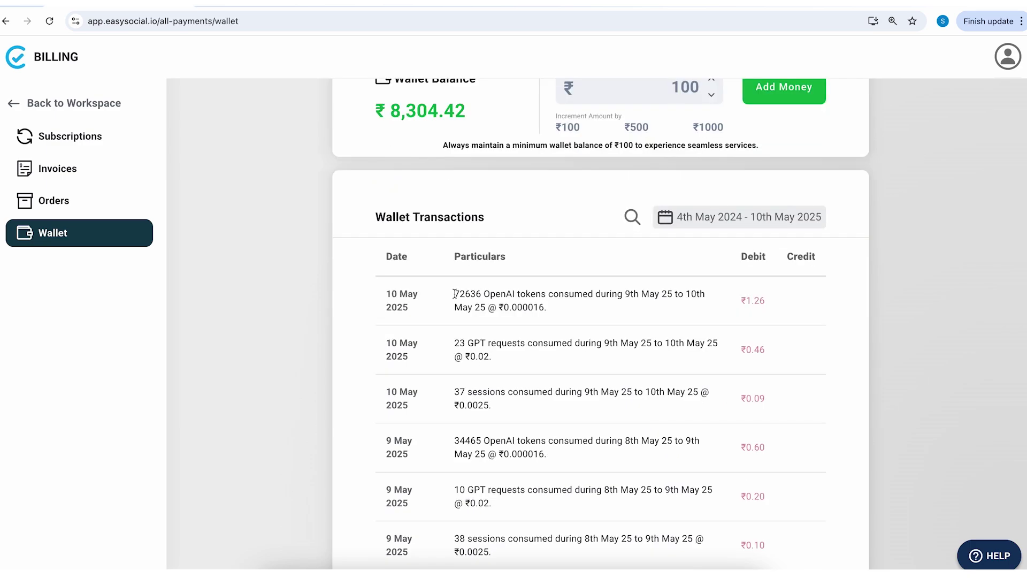
{"action": "left_click_drag", "start_coordinate": [454, 294], "coordinate": [485, 294]}
{"action": "left_click_drag", "start_coordinate": [738, 300], "coordinate": [767, 301]}
{"action": "left_click_drag", "start_coordinate": [455, 343], "coordinate": [525, 343]}
{"action": "left_click", "coordinate": [723, 359]}
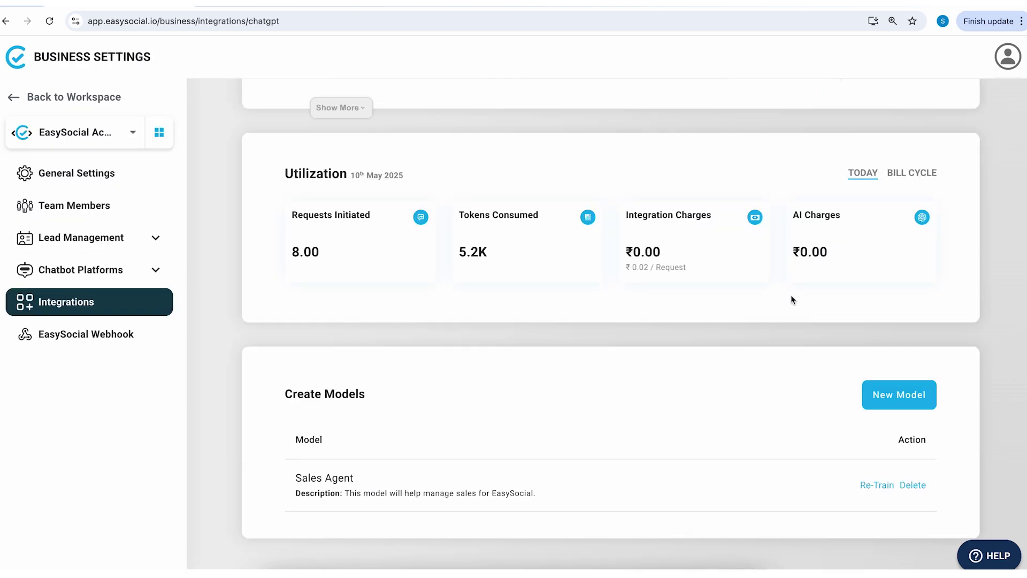
{"action": "scroll", "coordinate": [791, 299], "scroll_direction": "up", "scroll_amount": 2}
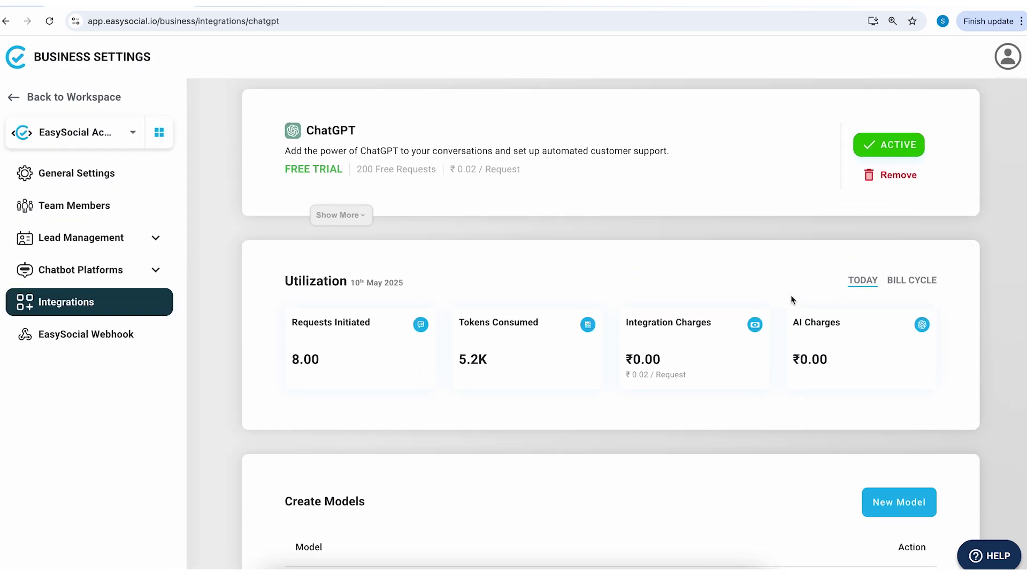